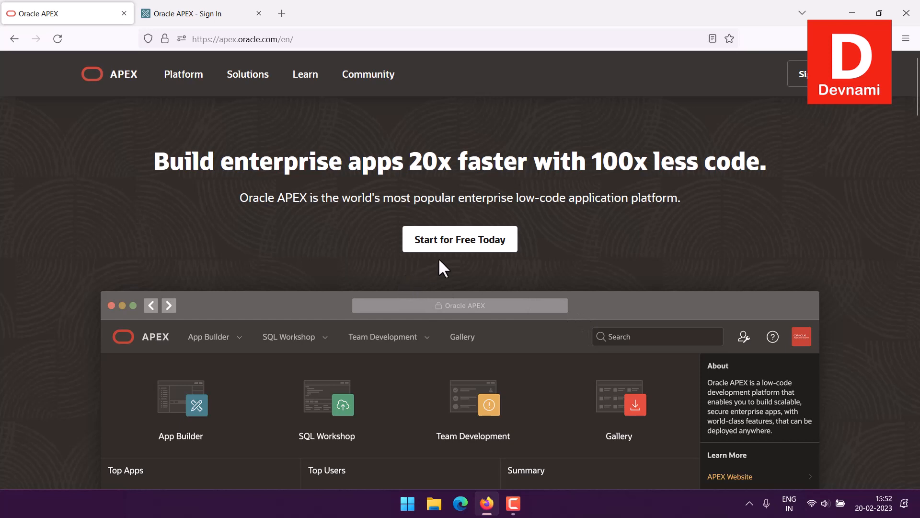
# Open the free Getting Started page and review the options for obtaining Oracle APEX: free workspace, Always Free service and local installation
pyautogui.click(448, 244)
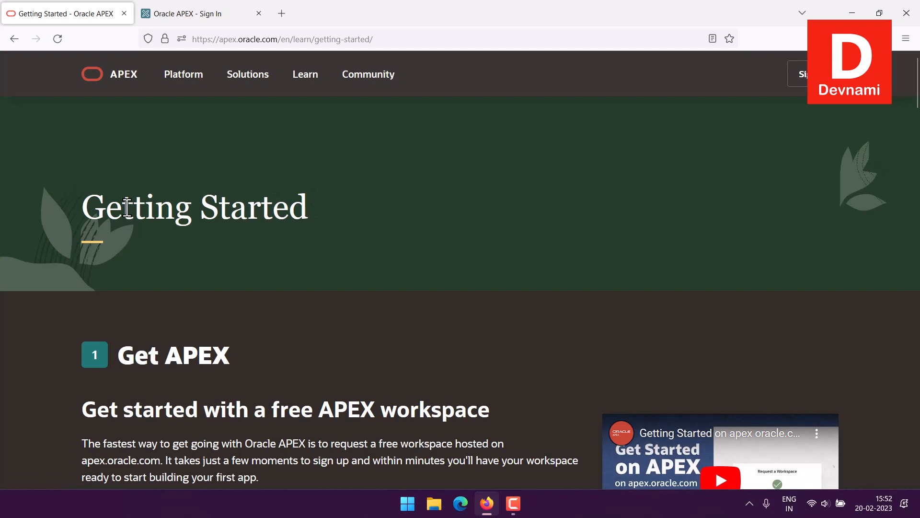
pyautogui.scroll(-3, 120, 215)
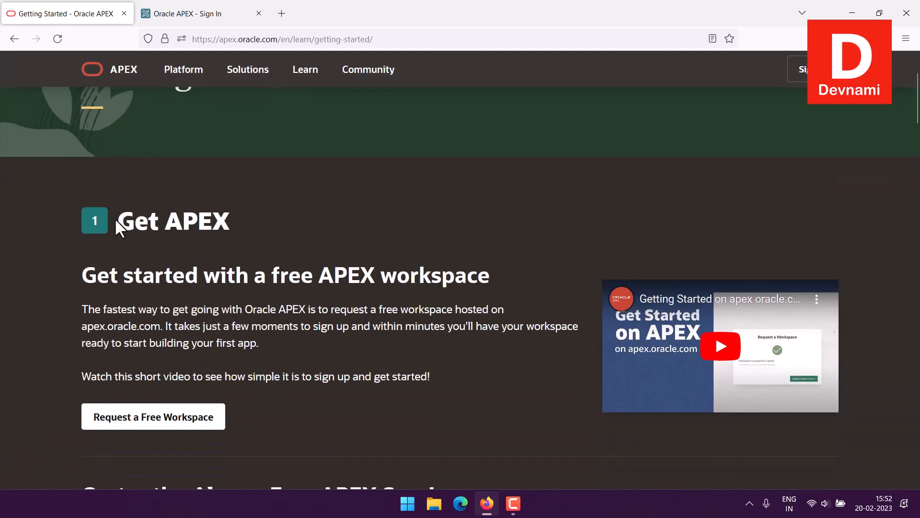
pyautogui.moveTo(326, 252); pyautogui.dragTo(487, 243)
pyautogui.click(488, 245)
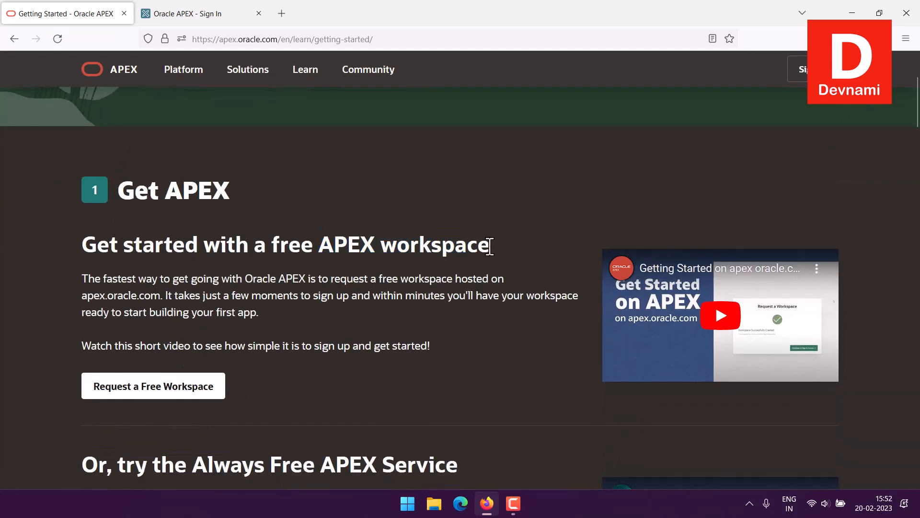
pyautogui.scroll(-4, 488, 247)
pyautogui.moveTo(282, 234); pyautogui.dragTo(471, 238)
pyautogui.click(496, 236)
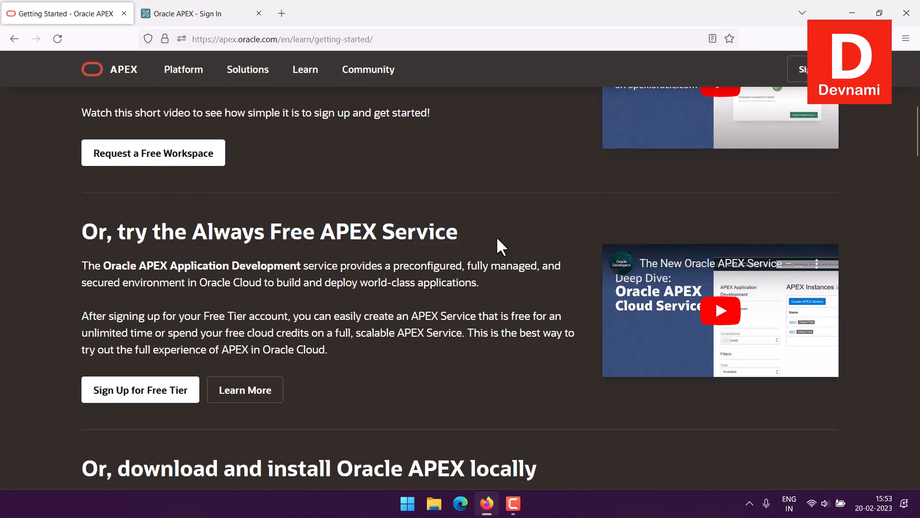
pyautogui.scroll(-6, 496, 236)
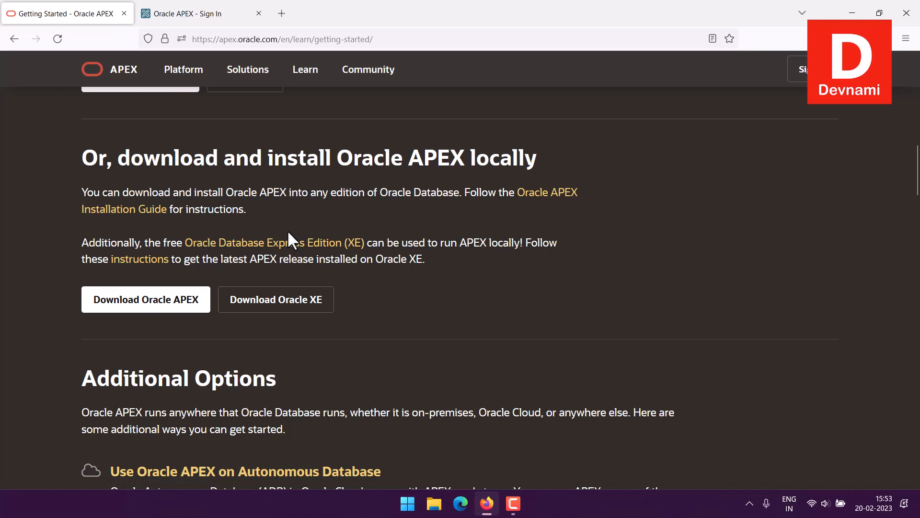
pyautogui.scroll(15, 399, 282)
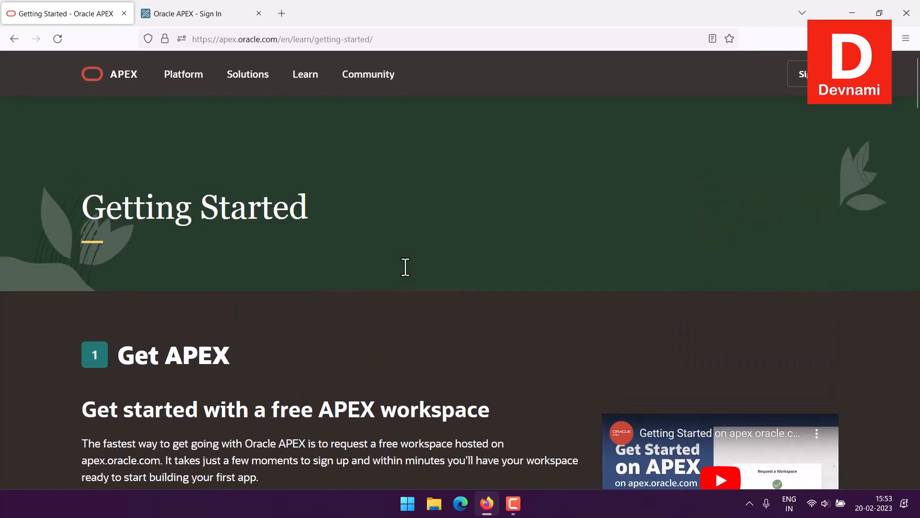
pyautogui.scroll(-5, 406, 276)
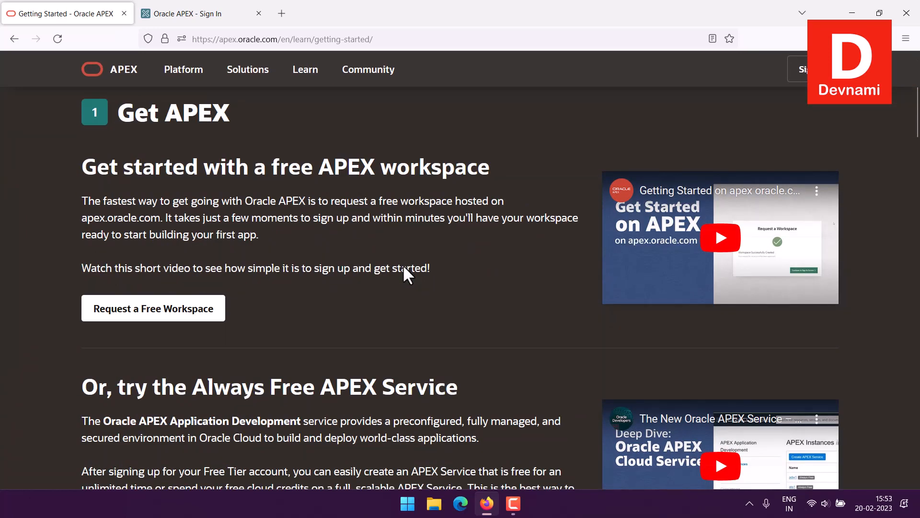
# Open the free workspace request form, examine its required fields, and close the form without submitting it
pyautogui.click(160, 318)
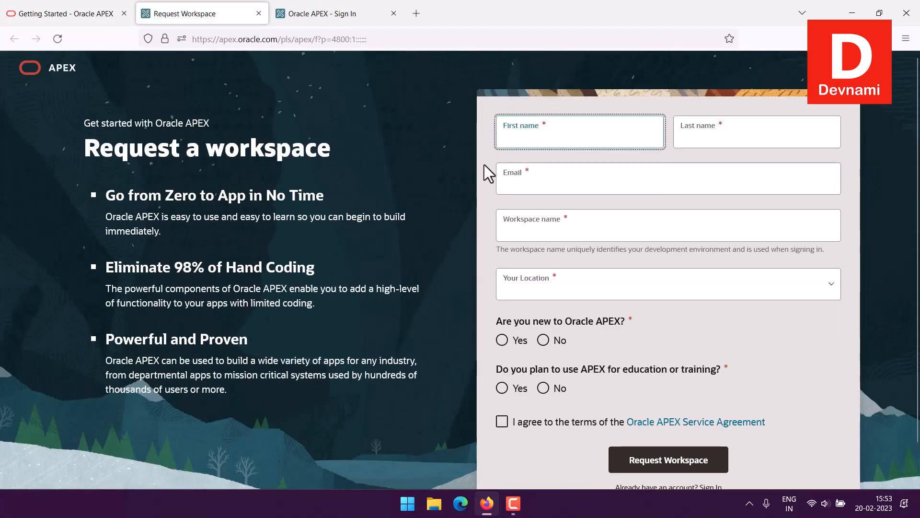
pyautogui.click(711, 137)
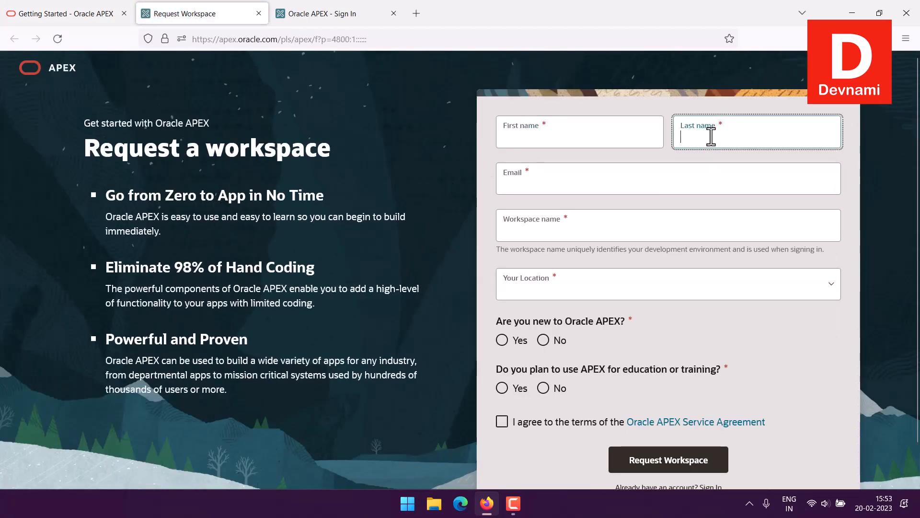
pyautogui.click(589, 174)
pyautogui.click(550, 237)
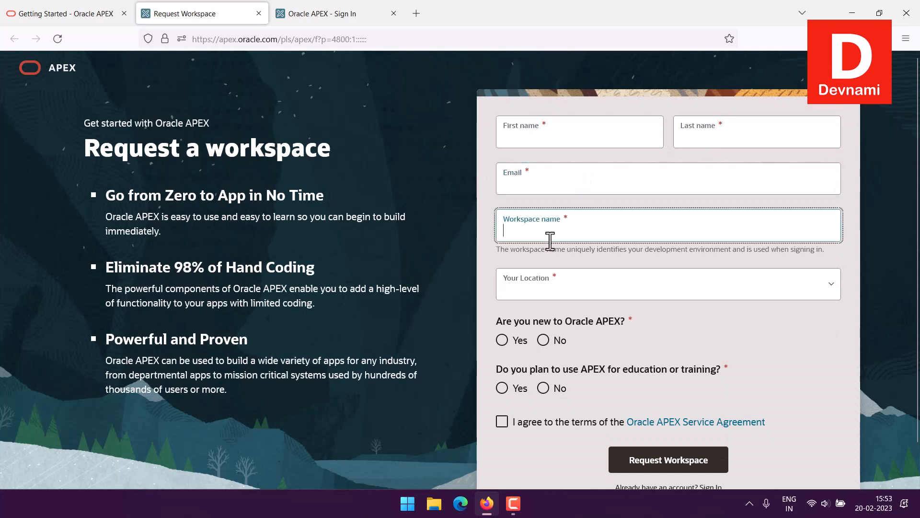
pyautogui.click(540, 278)
pyautogui.click(433, 271)
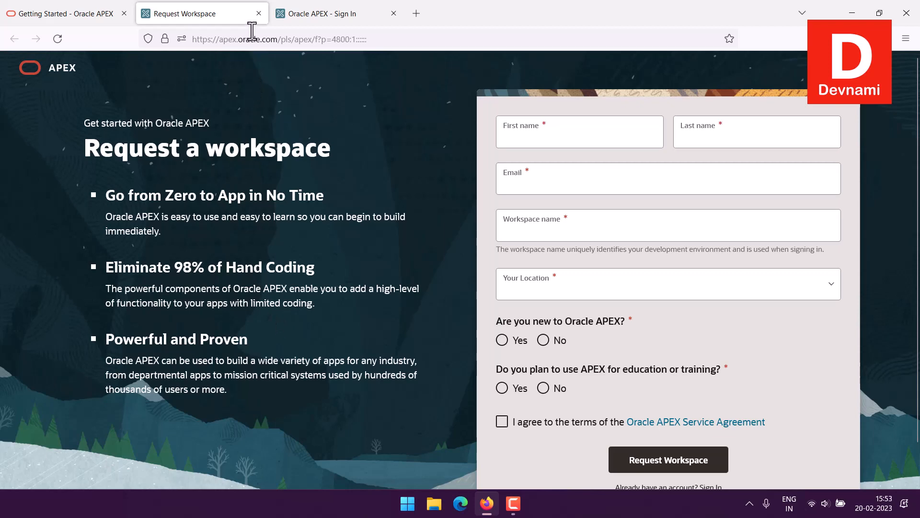
pyautogui.click(258, 13)
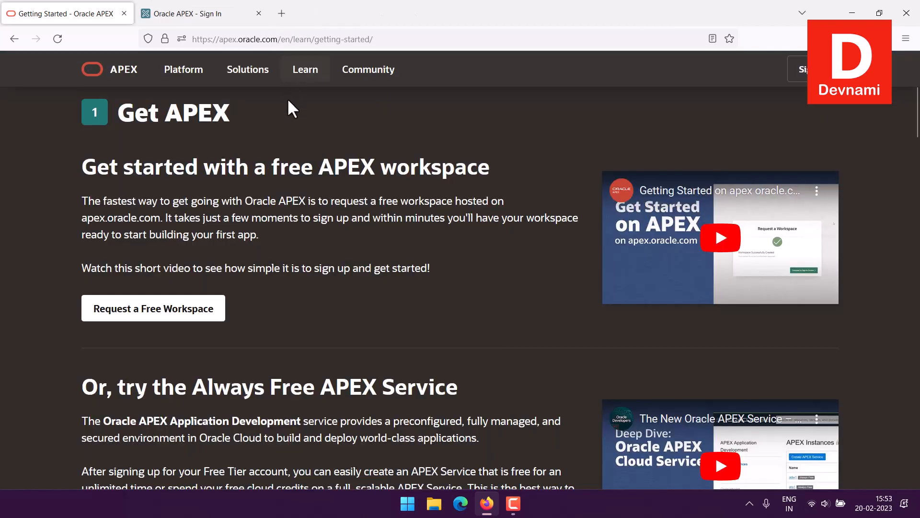
pyautogui.scroll(5, 161, 267)
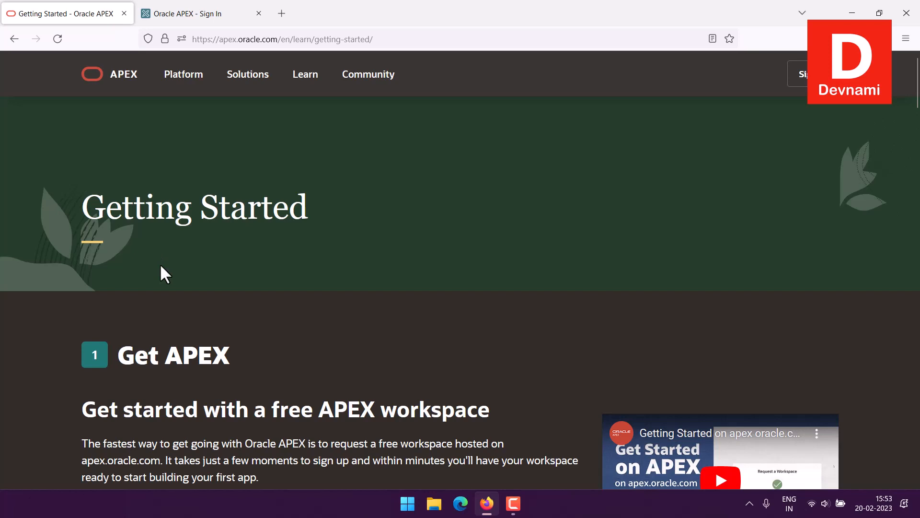
# Sign in to Oracle APEX with the workspace name, username and account password, and open App Builder
pyautogui.click(184, 15)
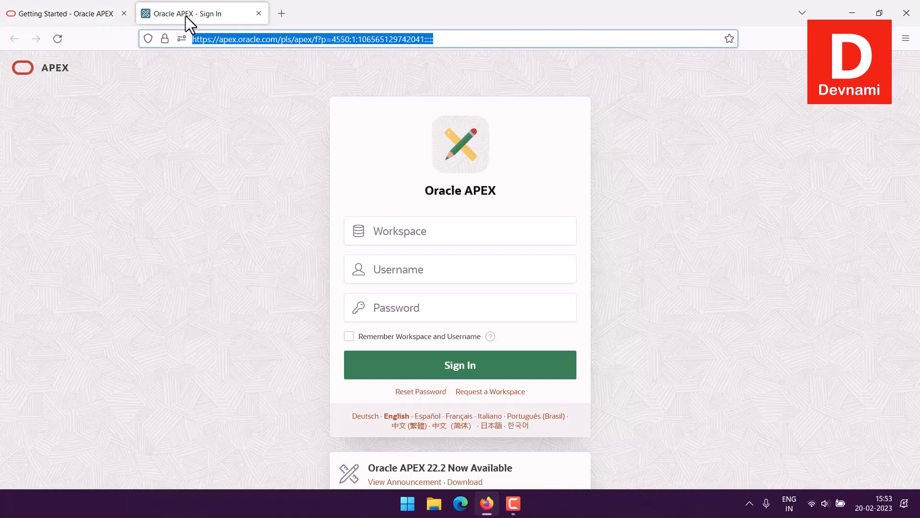
pyautogui.click(427, 238)
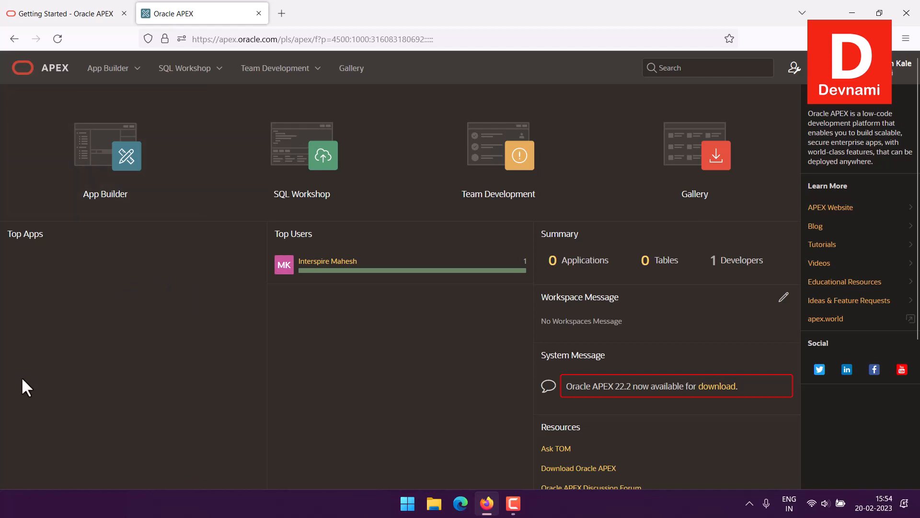
pyautogui.click(101, 205)
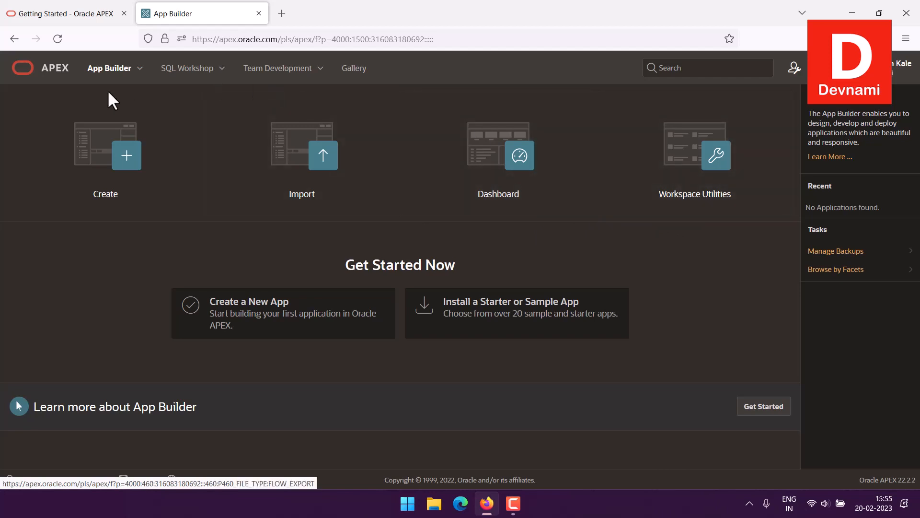
# Start a new application from a file and upload hrdata.json from the Files\JSON folder on drive D
pyautogui.click(287, 333)
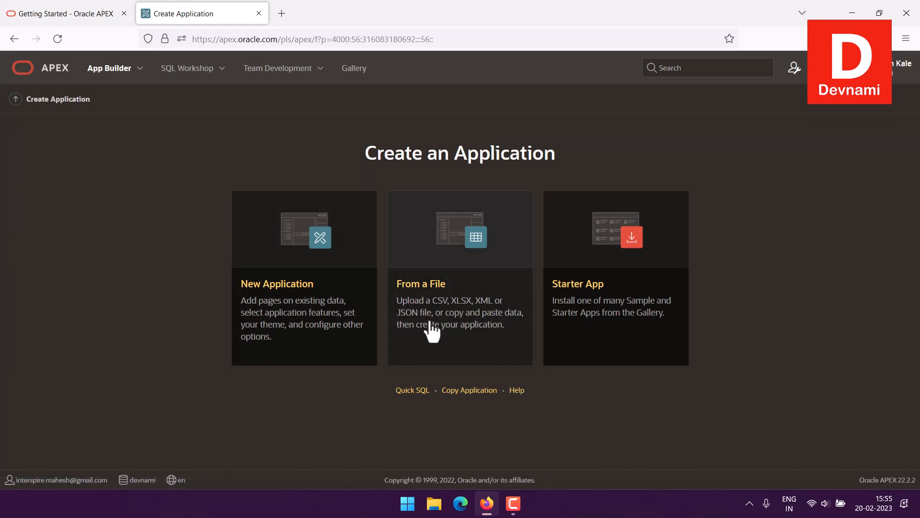
pyautogui.click(432, 330)
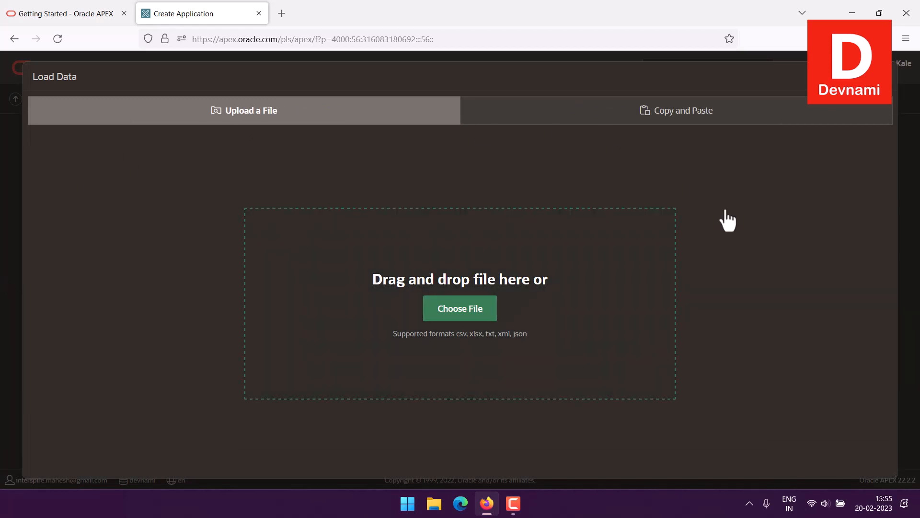
pyautogui.click(462, 311)
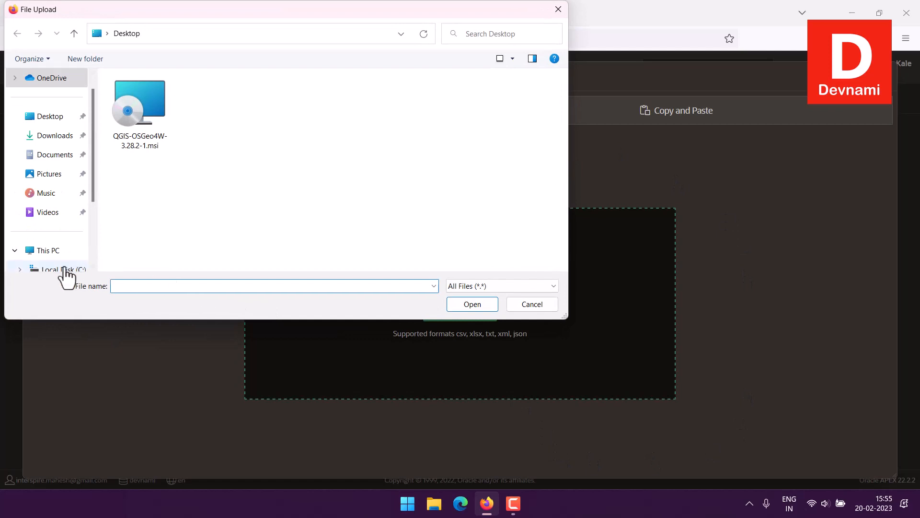
pyautogui.scroll(-2, 67, 263)
pyautogui.click(60, 232)
pyautogui.doubleClick(119, 217)
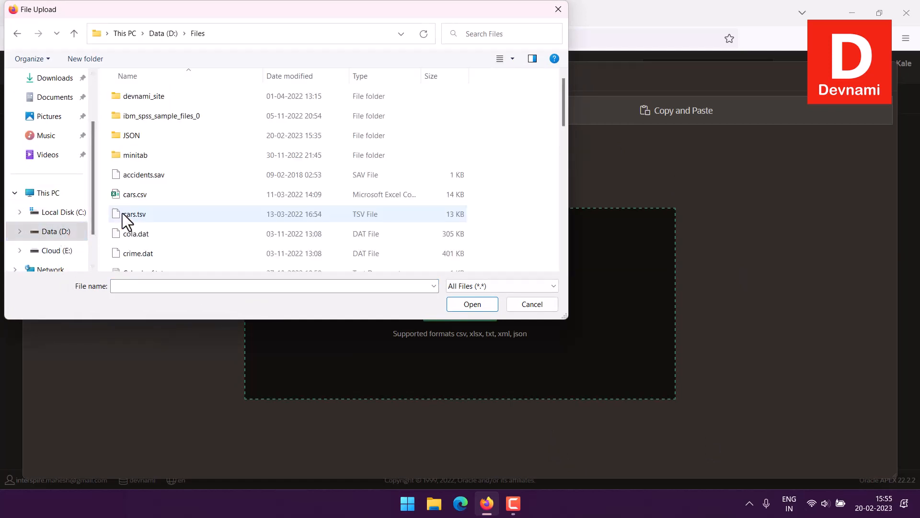
pyautogui.doubleClick(131, 138)
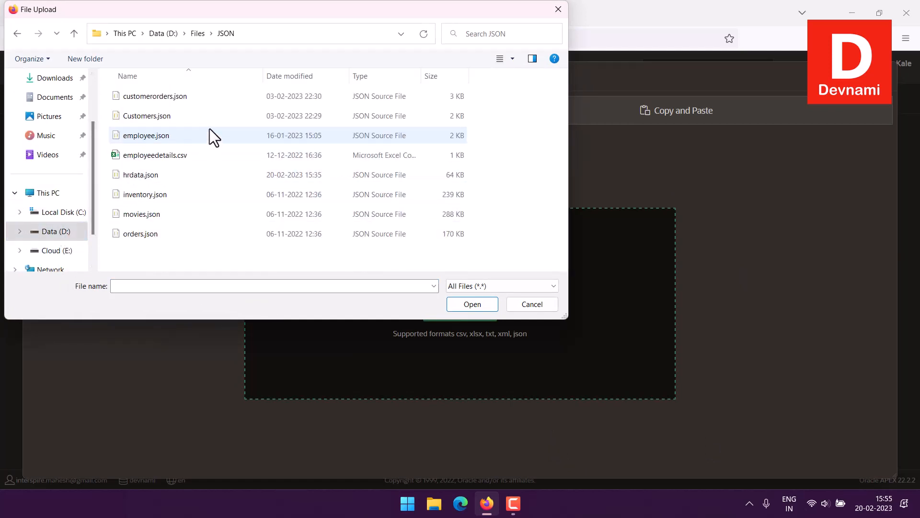
pyautogui.click(141, 178)
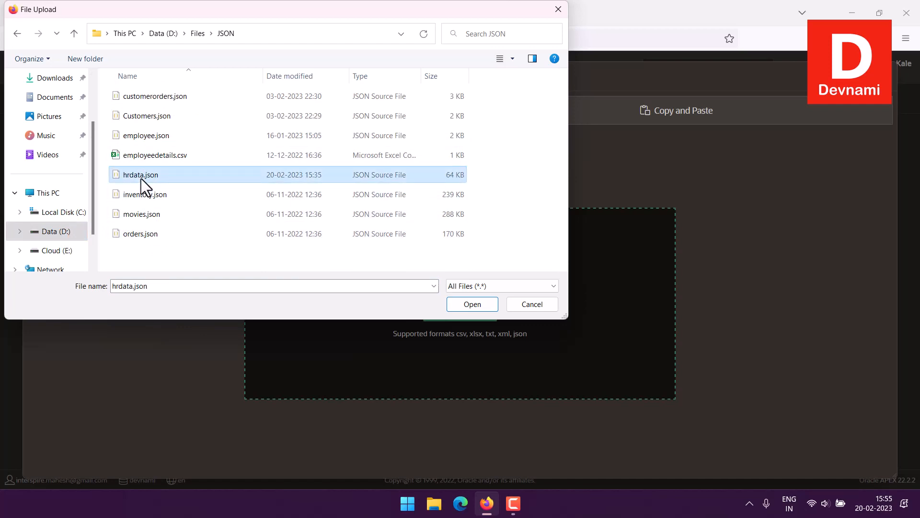
pyautogui.click(479, 301)
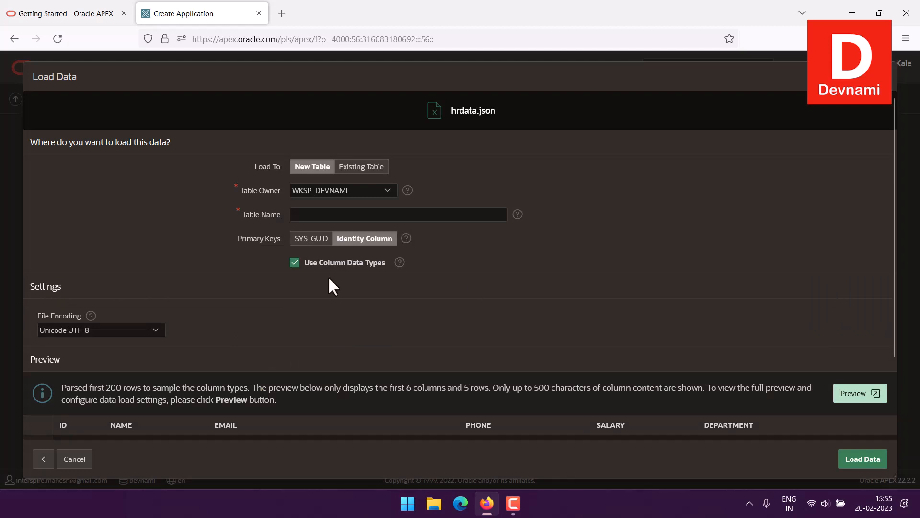
# Name the new table HRDATA and load the uploaded JSON data into it
pyautogui.click(295, 220)
pyautogui.write('HRDATA')
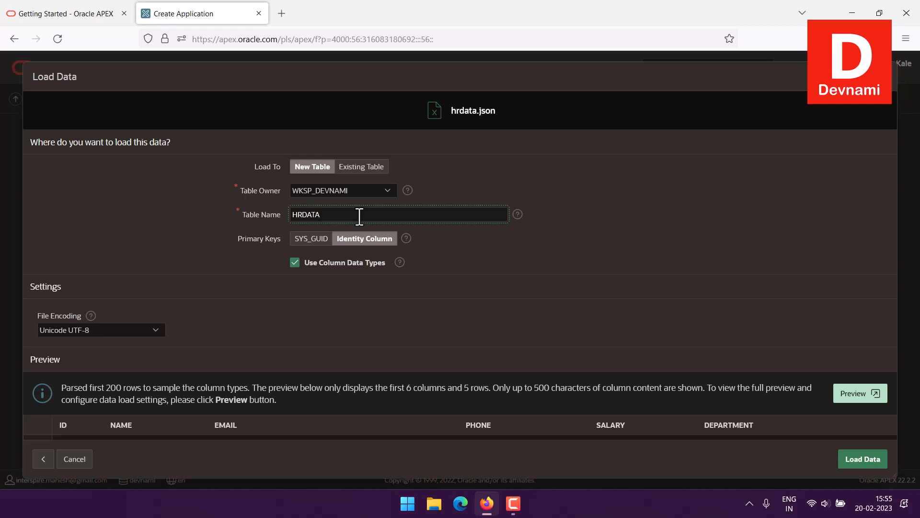
pyautogui.scroll(-2, 709, 256)
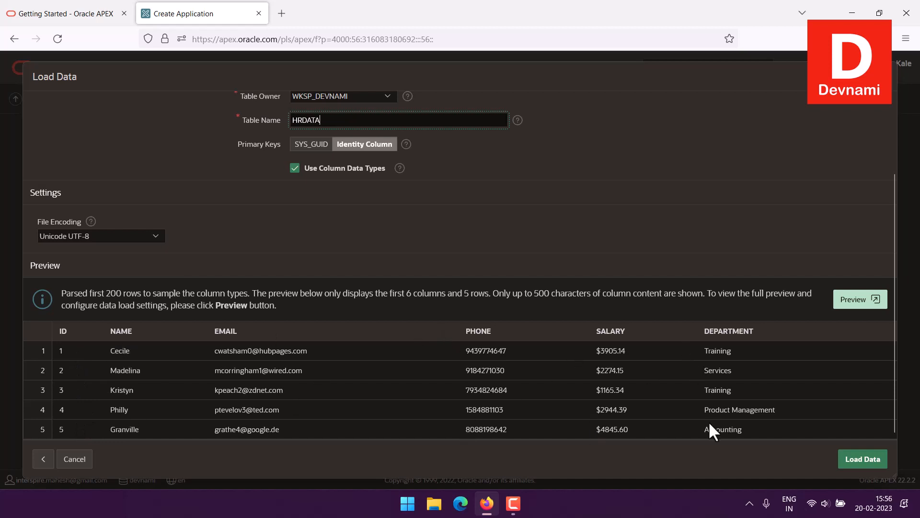
pyautogui.click(870, 459)
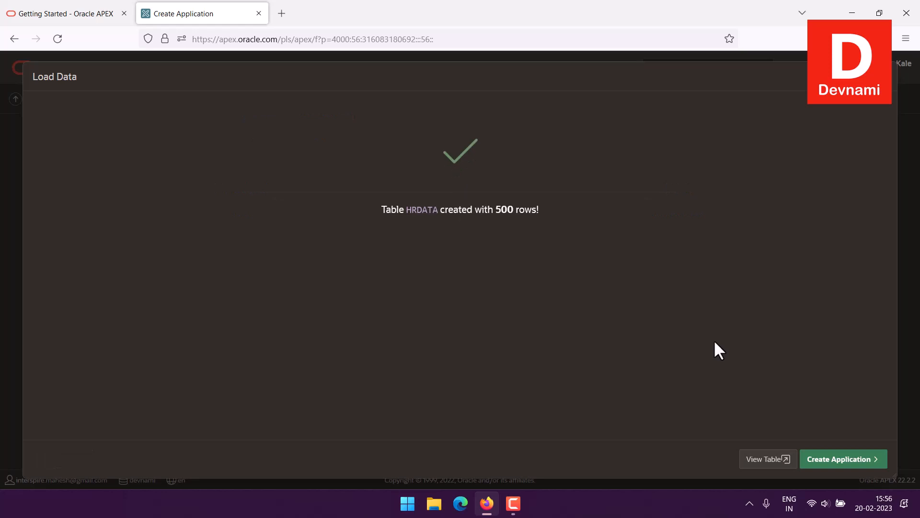
# Start creating an application from the HRDATA table and enable the Activity Reporting, Configuration Options and Access Control features
pyautogui.click(838, 463)
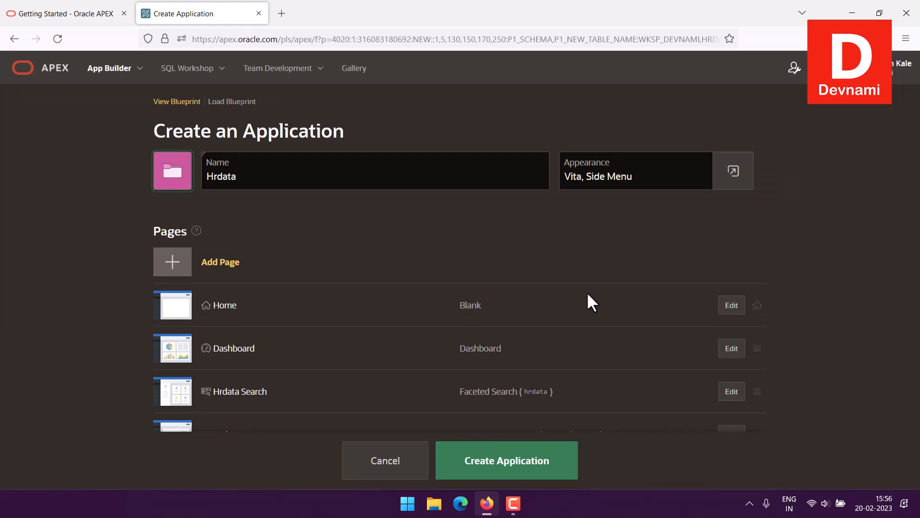
pyautogui.scroll(-2, 583, 290)
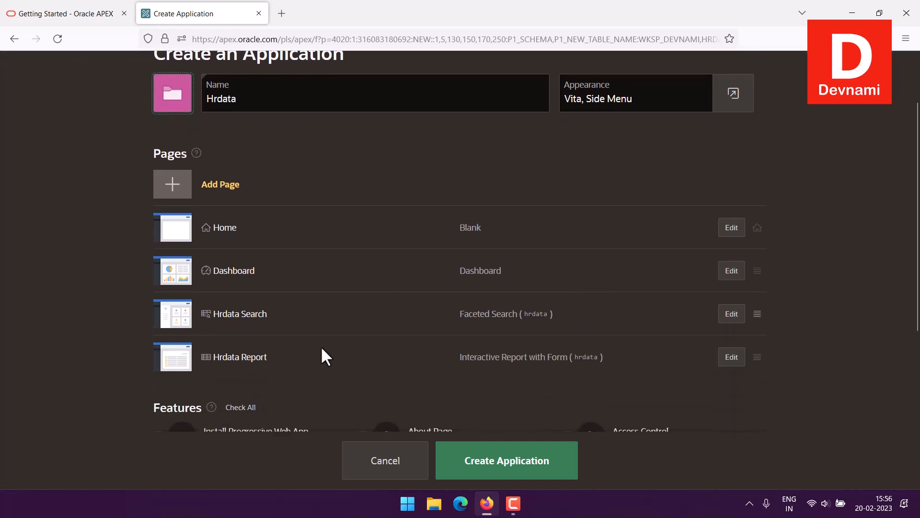
pyautogui.scroll(-3, 48, 307)
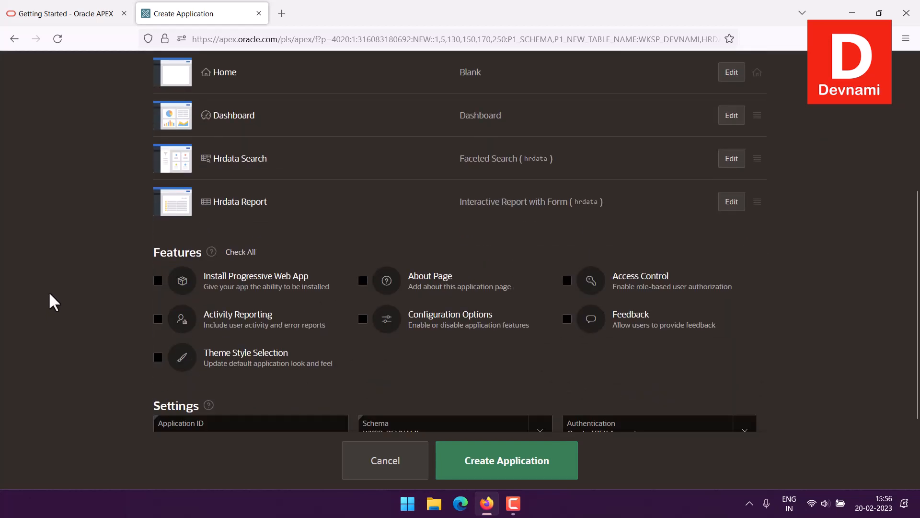
pyautogui.click(158, 320)
pyautogui.click(363, 319)
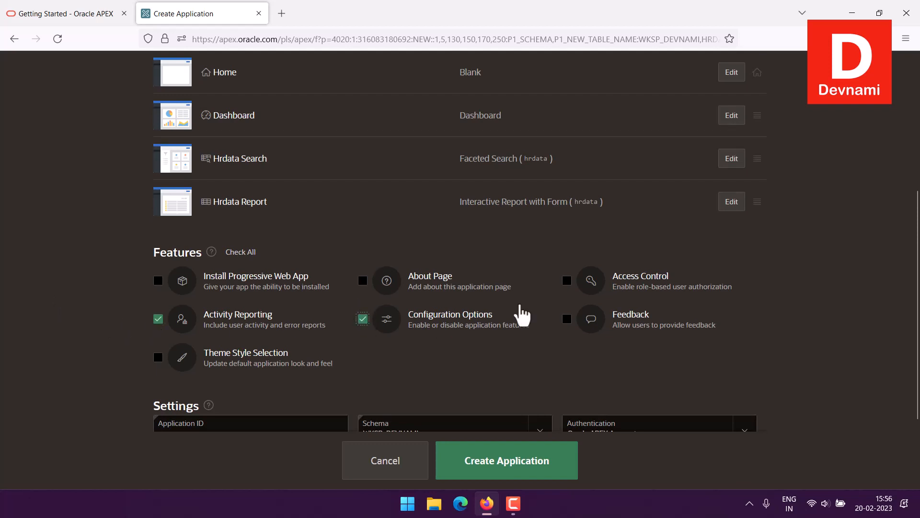
pyautogui.click(567, 280)
pyautogui.scroll(-1, 94, 312)
pyautogui.scroll(-1, 93, 312)
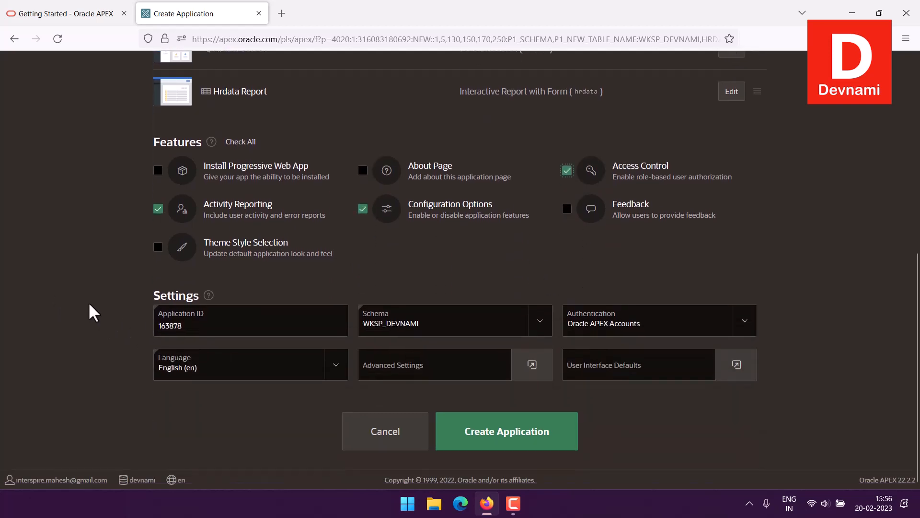
# Set the application icon to the green group-of-people icon and save it
pyautogui.scroll(5, 86, 302)
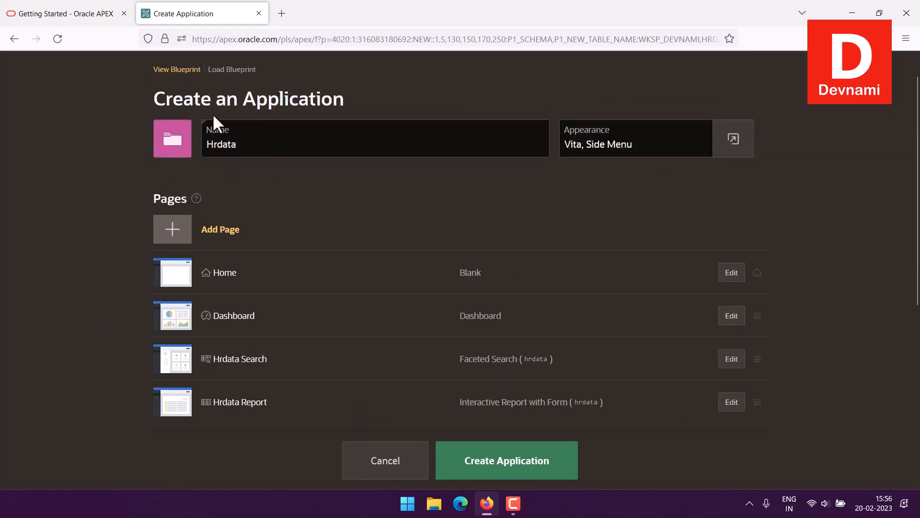
pyautogui.click(173, 144)
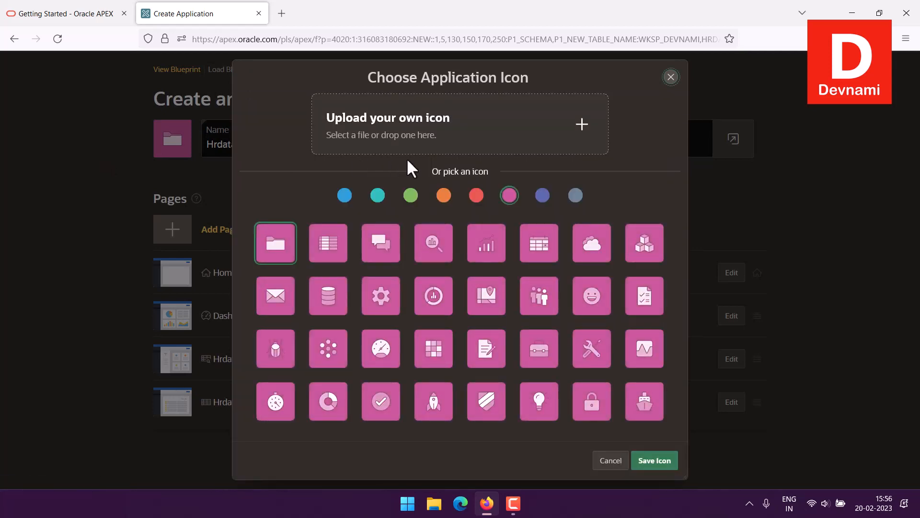
pyautogui.click(410, 196)
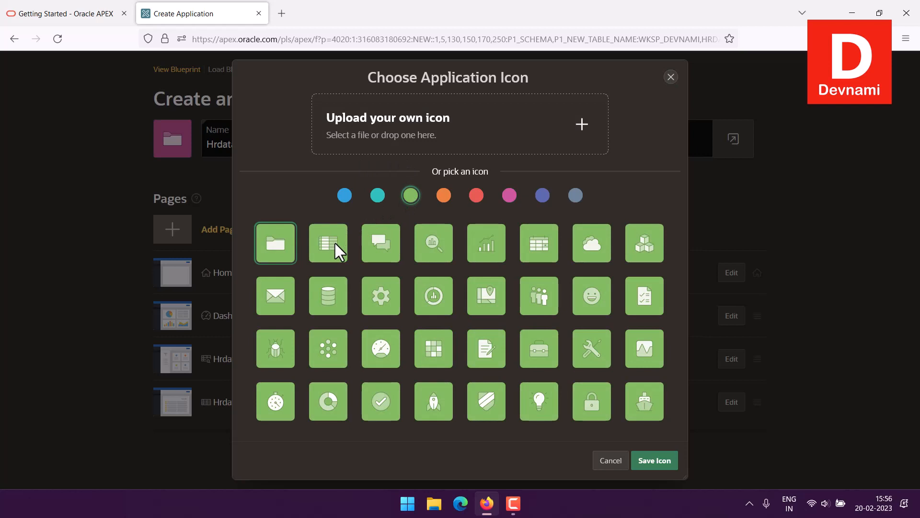
pyautogui.click(538, 306)
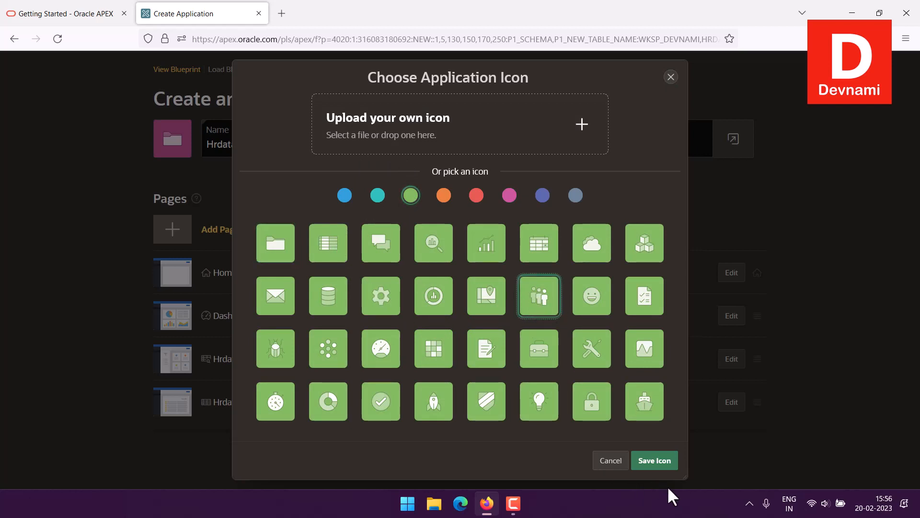
pyautogui.click(634, 463)
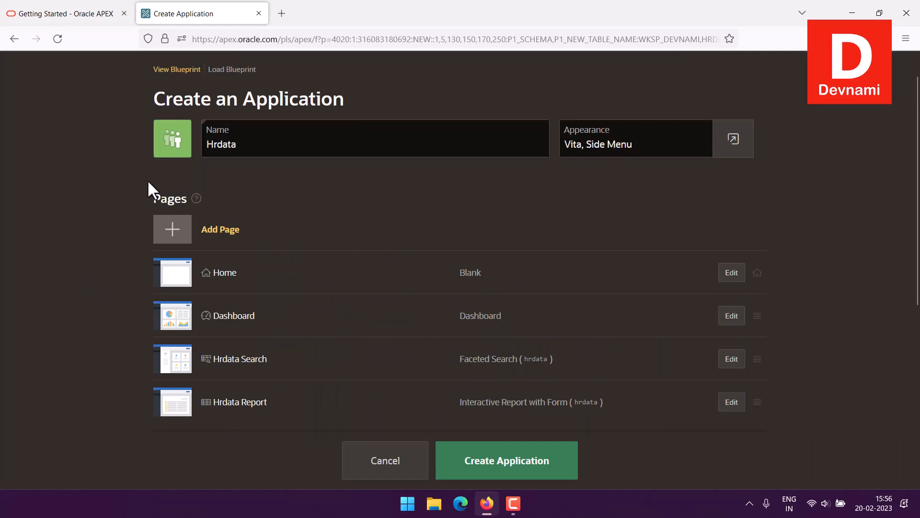
# Create the Hrdata application with the chosen pages, features and settings
pyautogui.scroll(-2, 884, 330)
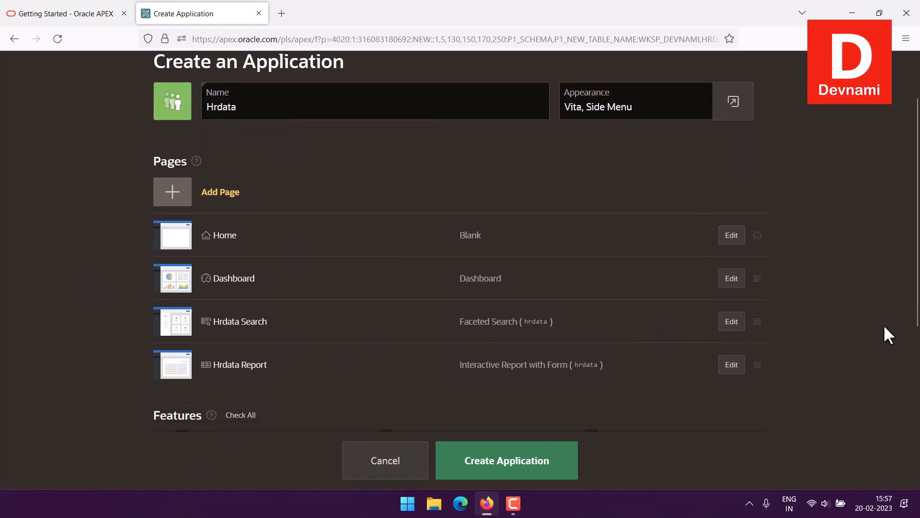
pyautogui.scroll(-5, 884, 324)
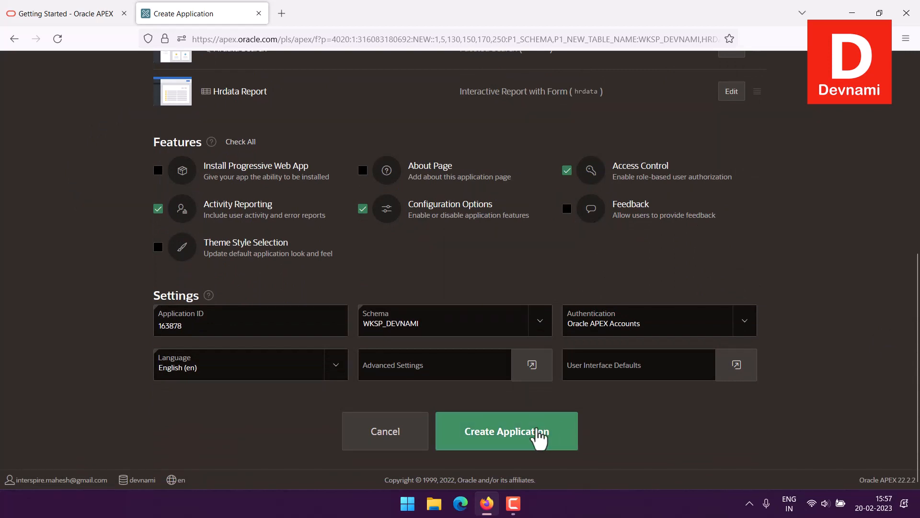
pyautogui.click(540, 435)
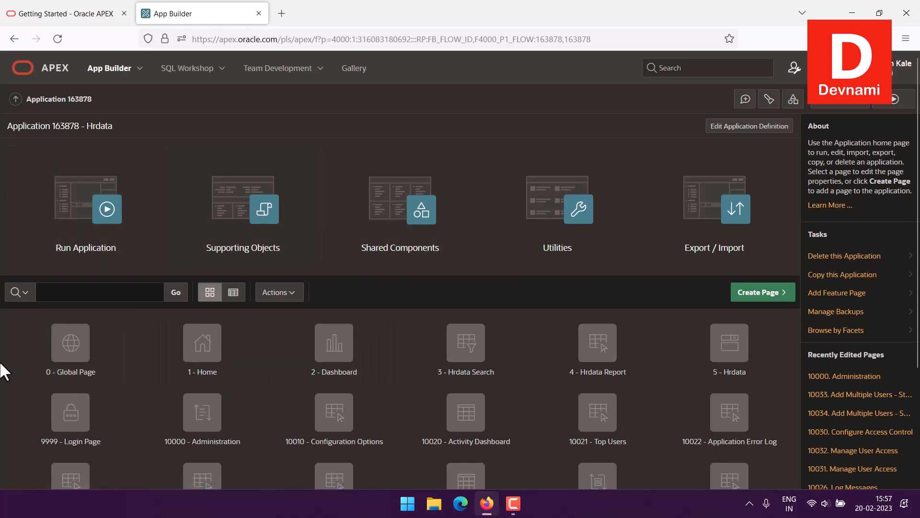
# Look through the pages generated for the Hrdata application and run the application
pyautogui.scroll(-3, 4, 371)
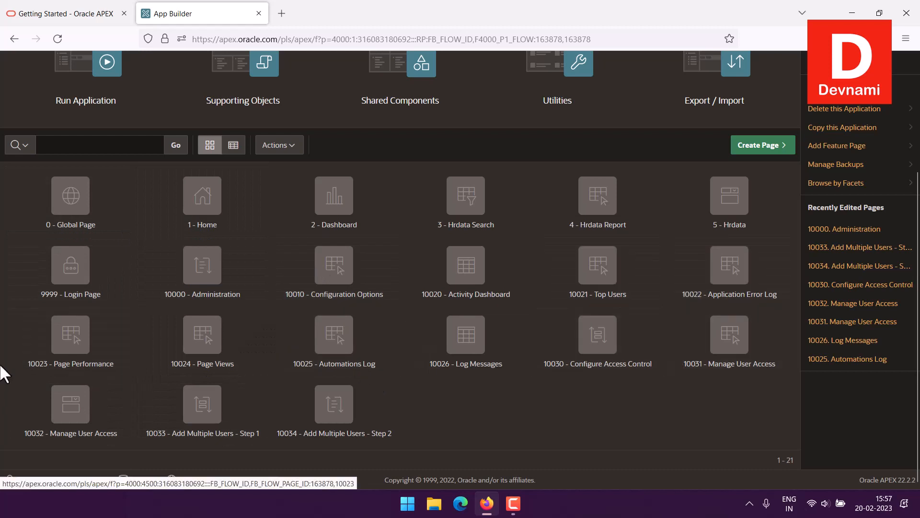
pyautogui.scroll(3, 3, 374)
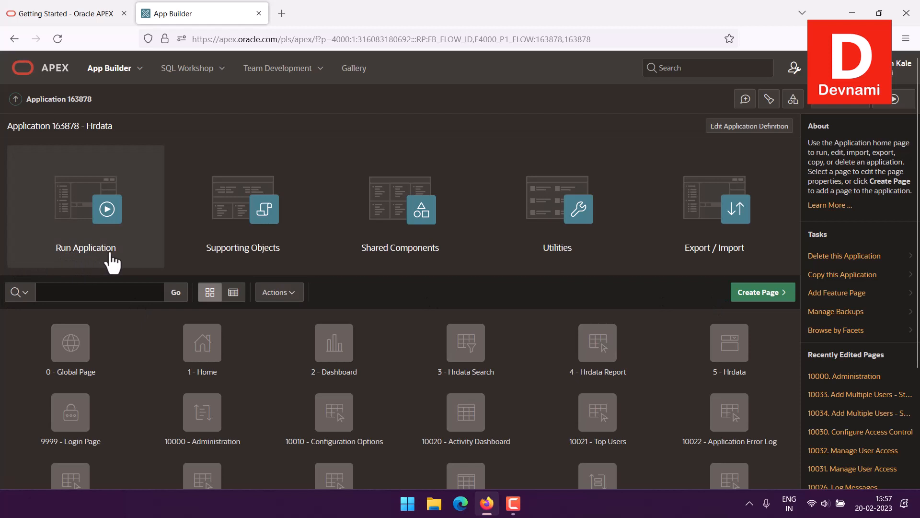
pyautogui.click(60, 211)
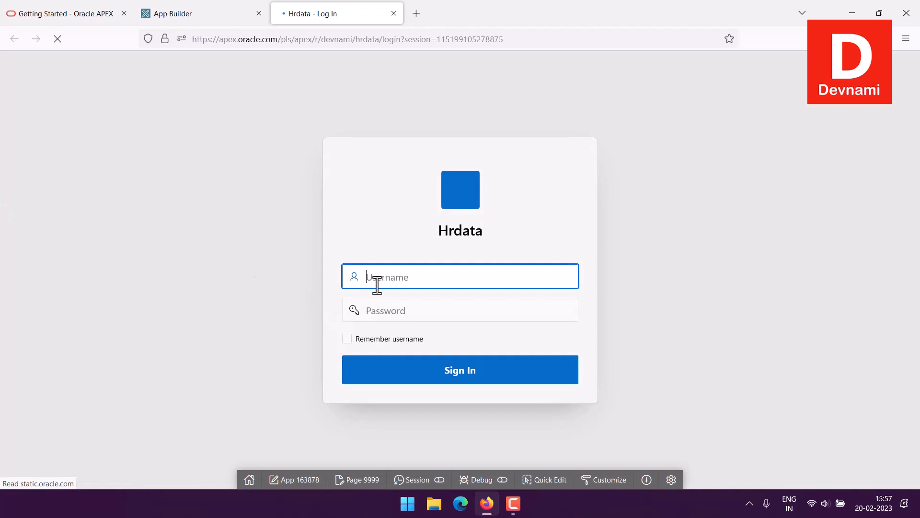
# Sign in to the Hrdata application with the account's e-mail username and password, and expand its side navigation menu
pyautogui.click(378, 312)
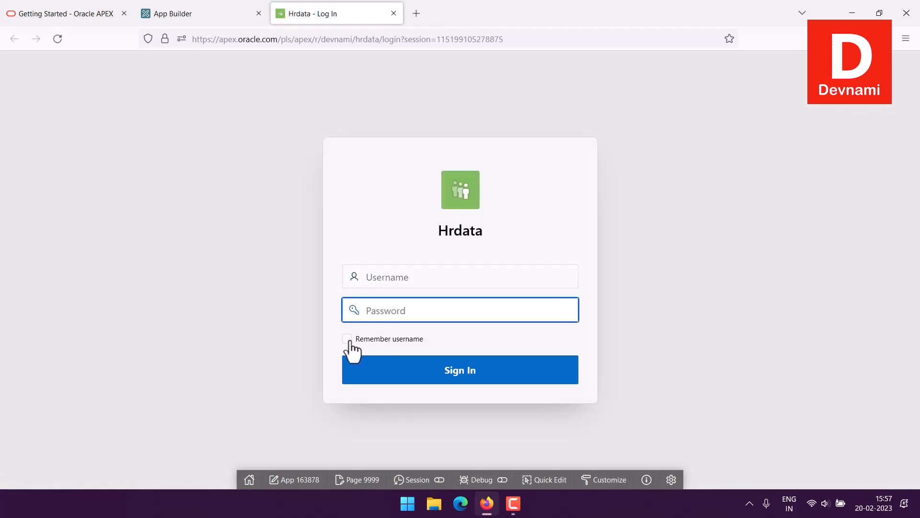
pyautogui.click(401, 276)
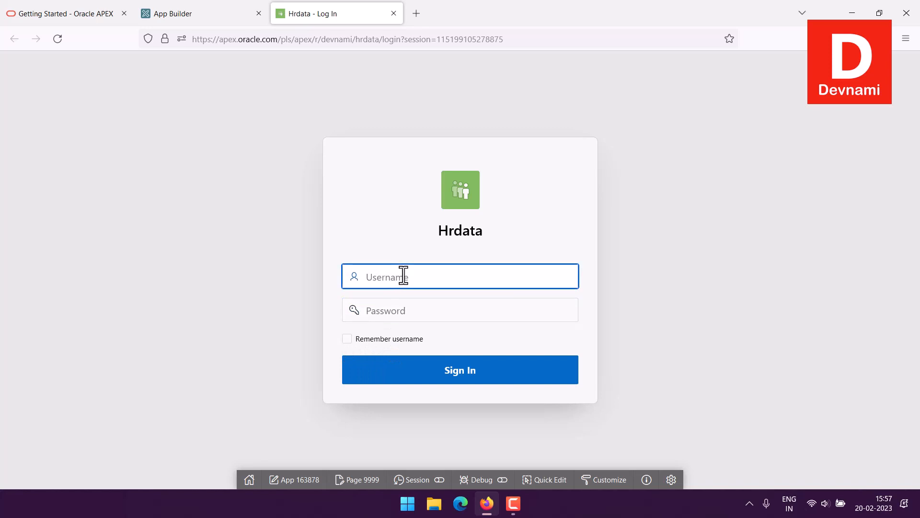
pyautogui.press('Tab')
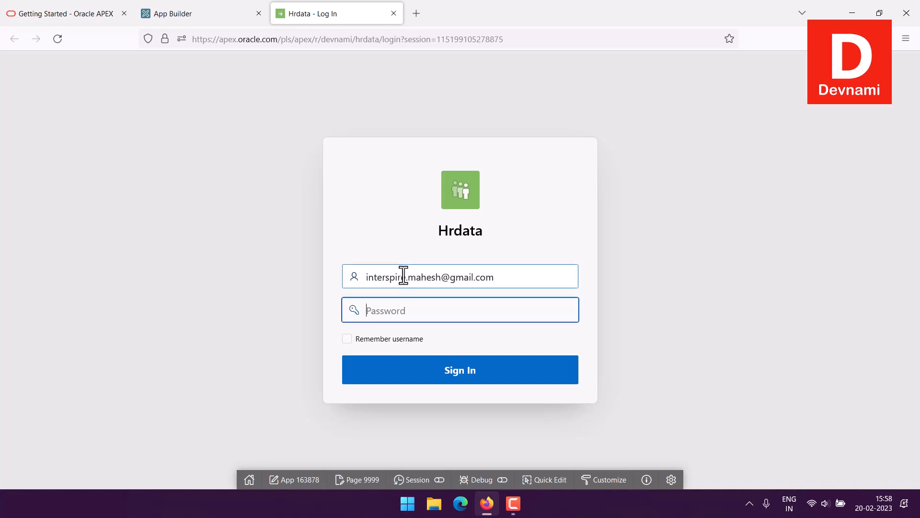
pyautogui.write('••••')
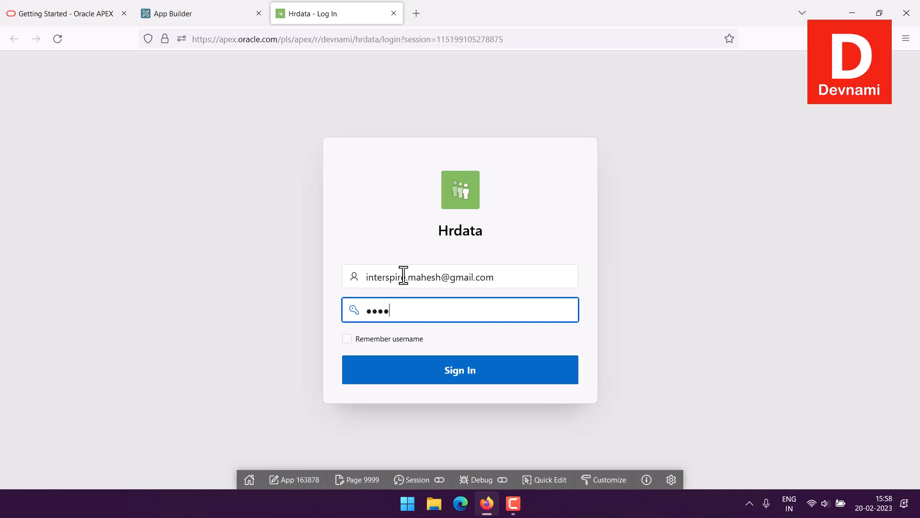
pyautogui.write('•••')
pyautogui.click(540, 367)
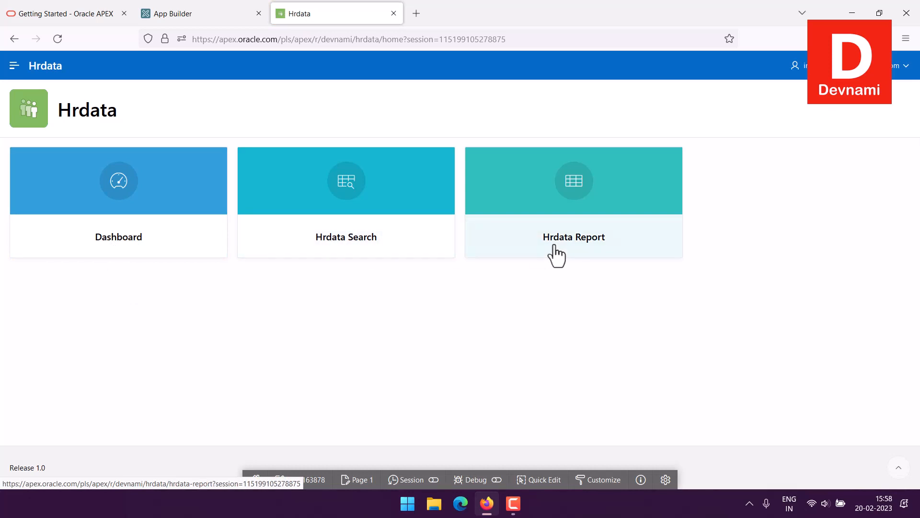
pyautogui.click(14, 66)
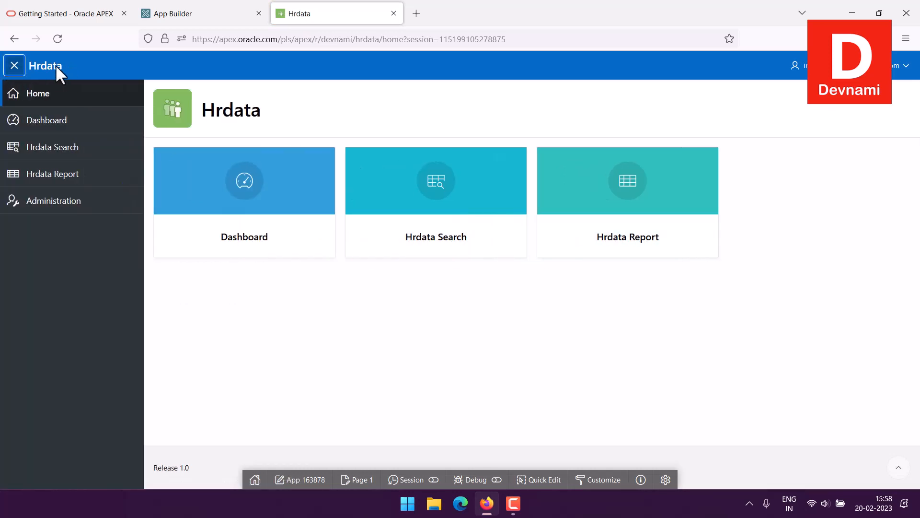
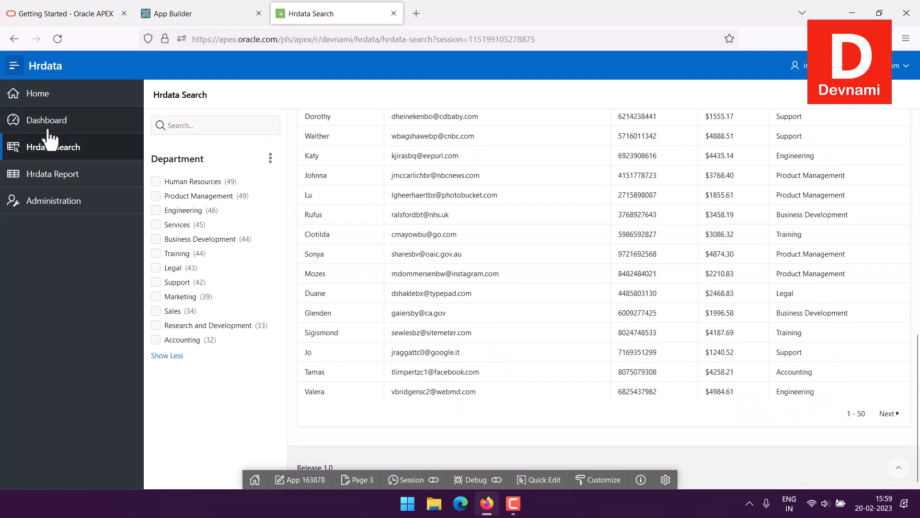
# Examine the Department chart on the Dashboard page and the employee records on the Hrdata Report page
pyautogui.click(125, 126)
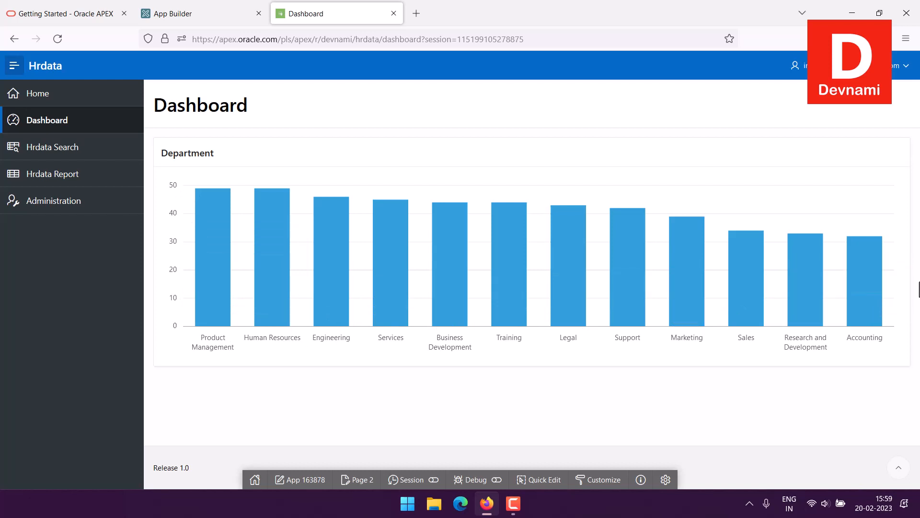
pyautogui.click(904, 65)
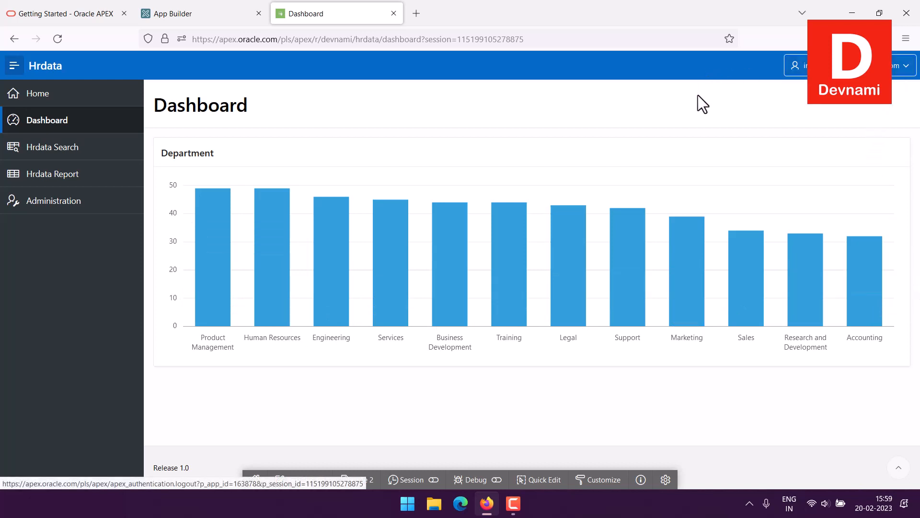
pyautogui.click(26, 178)
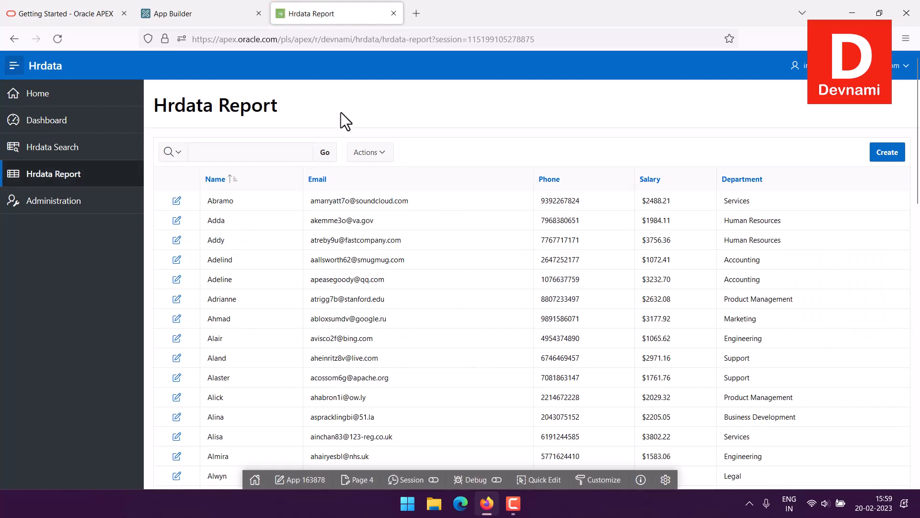
pyautogui.scroll(-10, 632, 227)
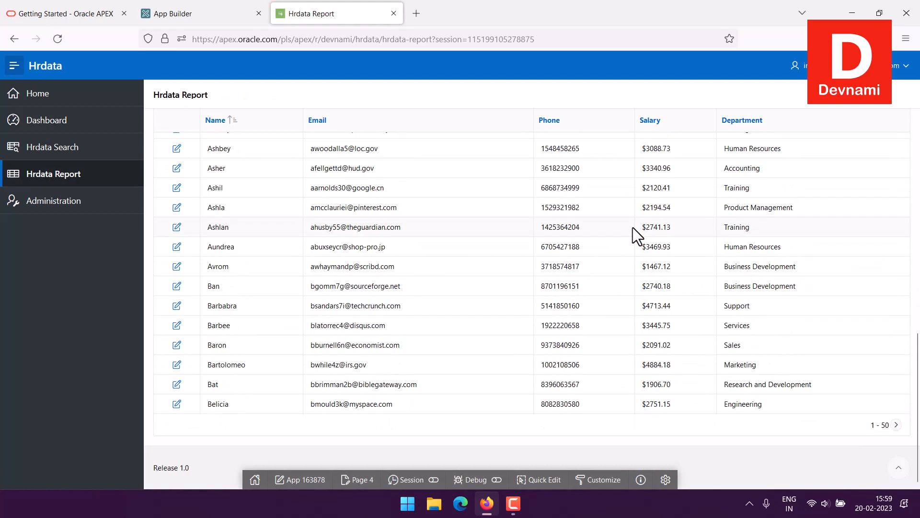
pyautogui.scroll(6, 632, 227)
pyautogui.scroll(5, 633, 227)
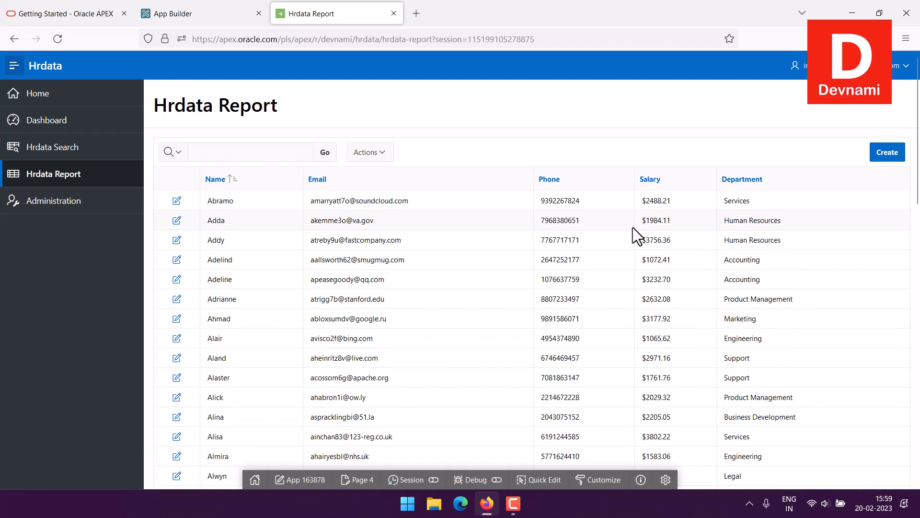
pyautogui.moveTo(170, 100); pyautogui.dragTo(285, 100)
pyautogui.click(172, 100)
pyautogui.click(289, 110)
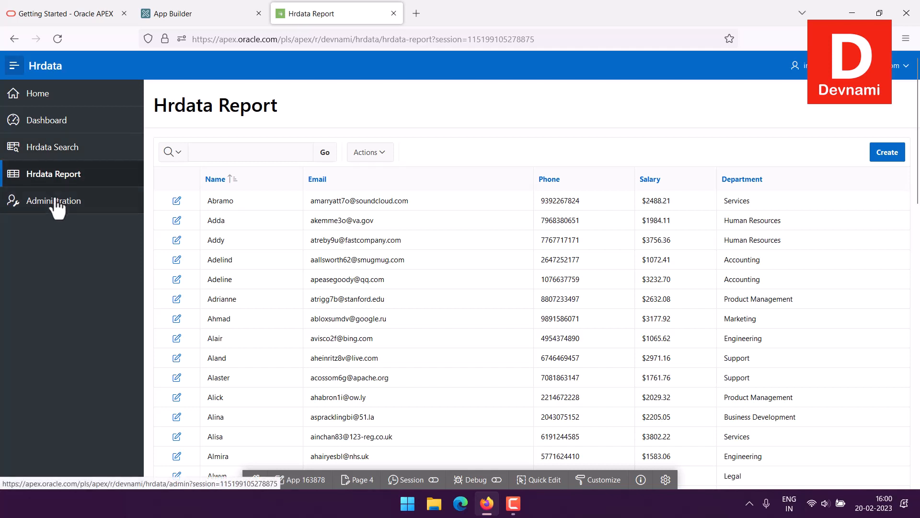
# Review the Administration page, including the Manage User Access list and its add-user form, without adding a user
pyautogui.click(42, 209)
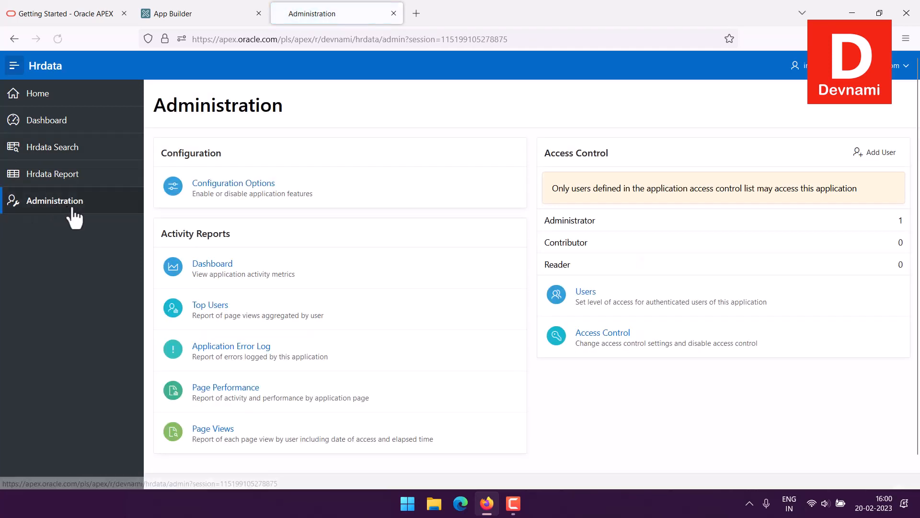
pyautogui.scroll(-1, 387, 217)
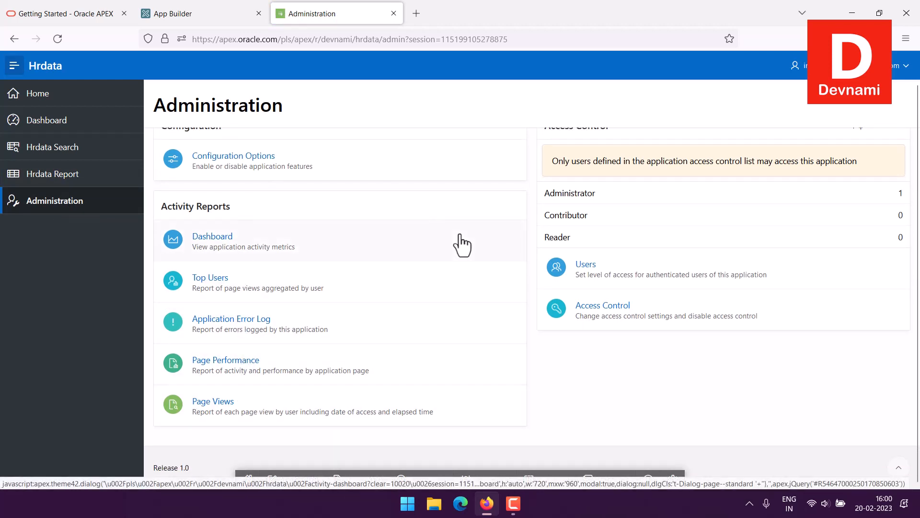
pyautogui.scroll(1, 460, 239)
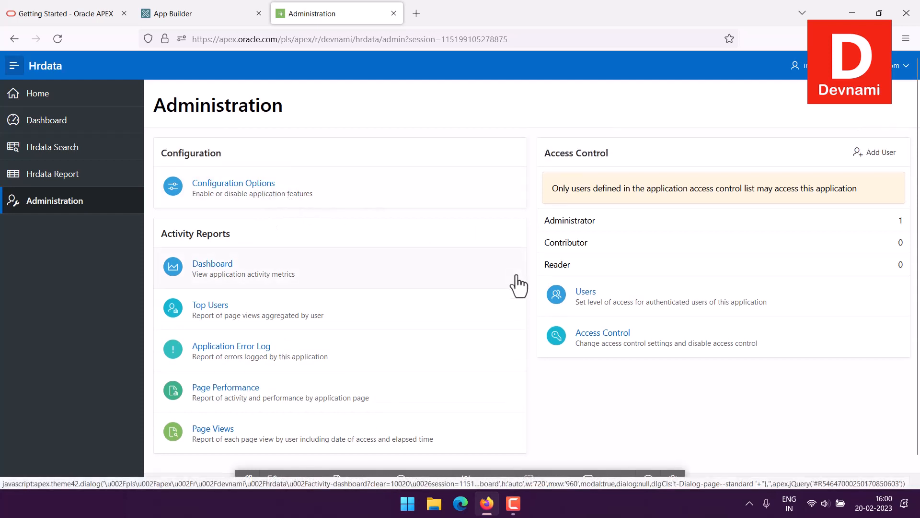
pyautogui.click(598, 290)
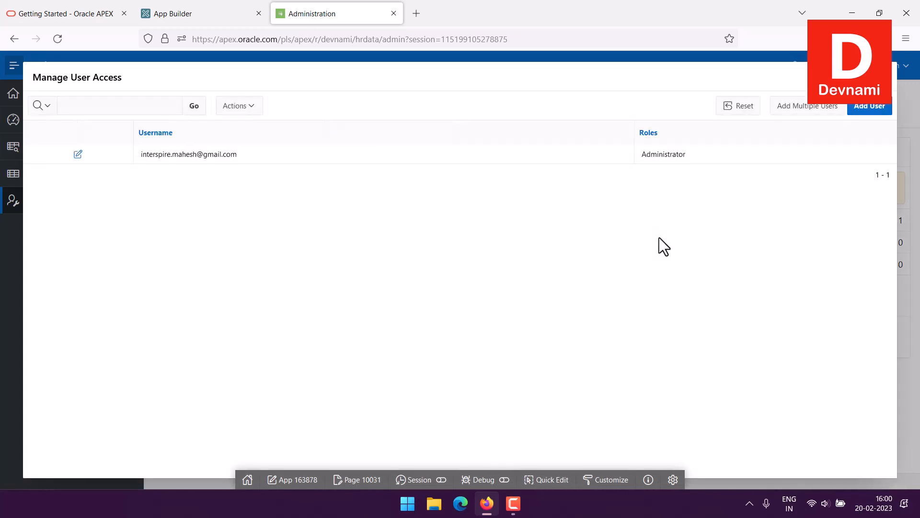
pyautogui.click(863, 107)
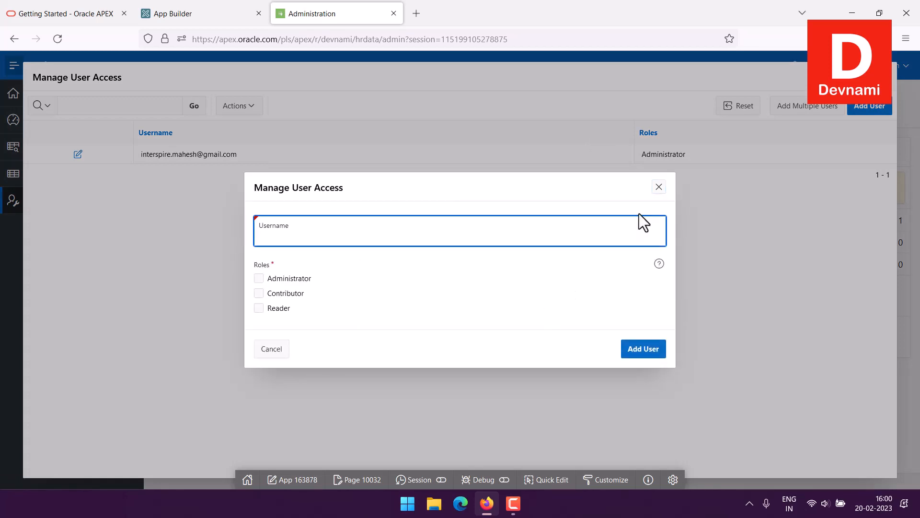
pyautogui.click(659, 187)
pyautogui.click(894, 79)
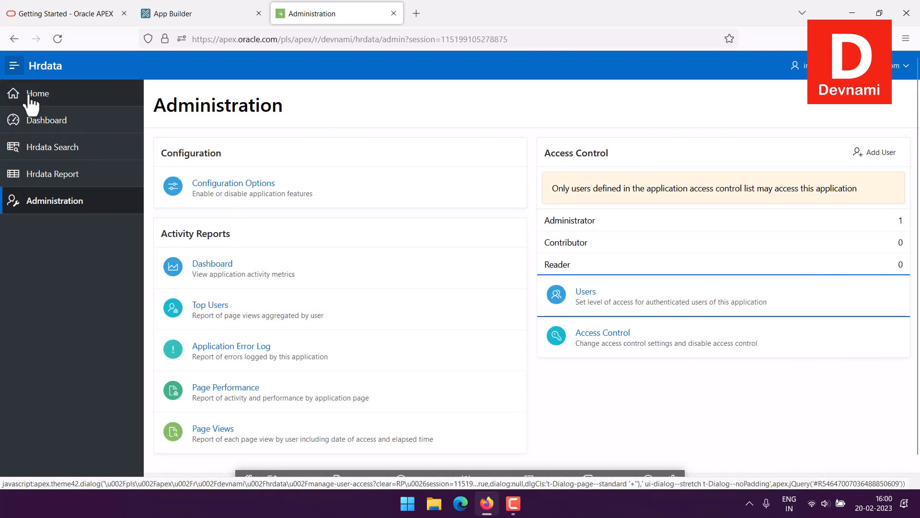
# Collapse the side navigation menu, and close the running Hrdata application to return to App Builder
pyautogui.click(14, 65)
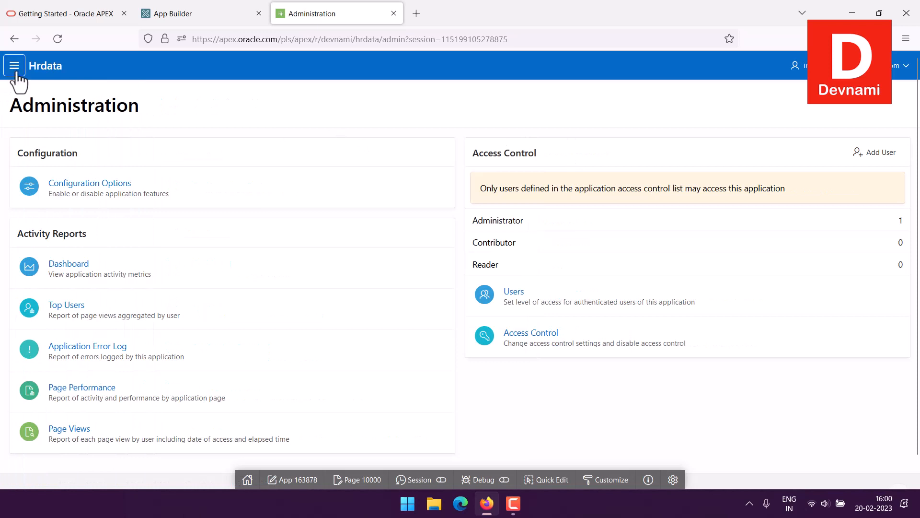
pyautogui.click(177, 10)
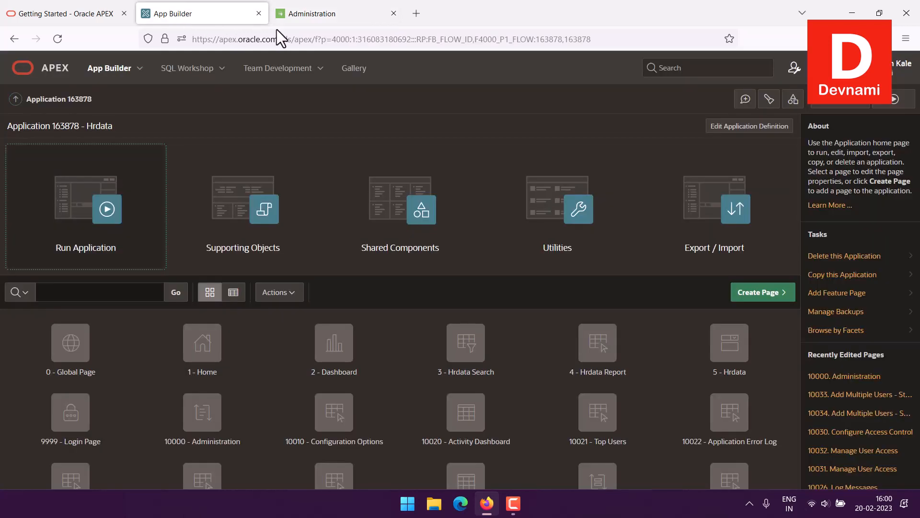
pyautogui.click(393, 13)
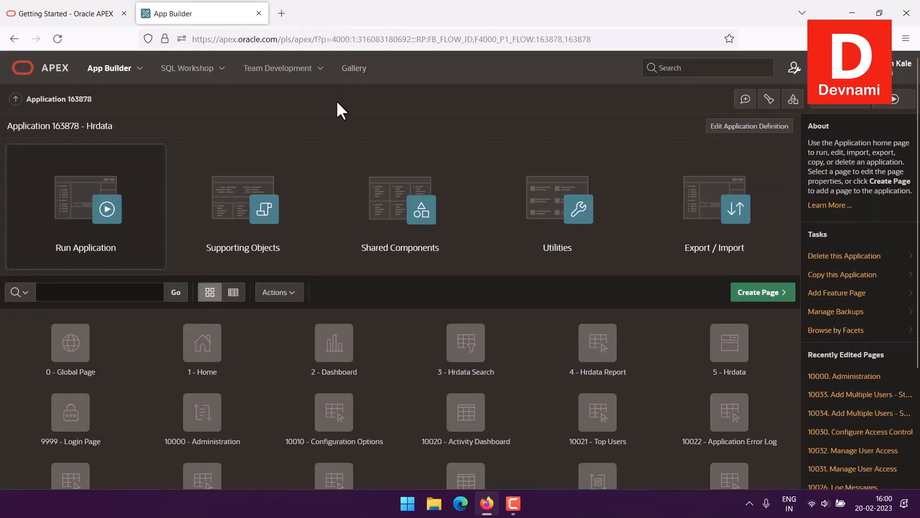
# Start a new Form page in the Hrdata application and name it Add New Employee
pyautogui.click(750, 293)
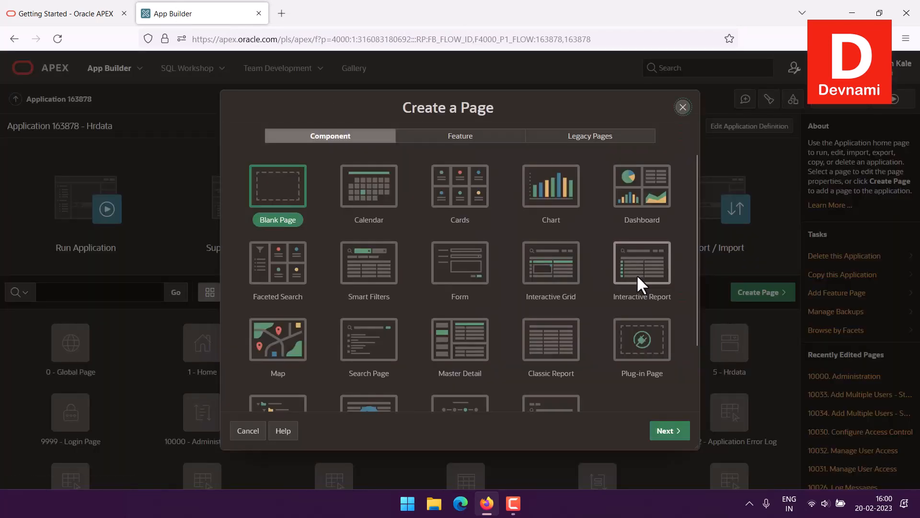
pyautogui.click(445, 282)
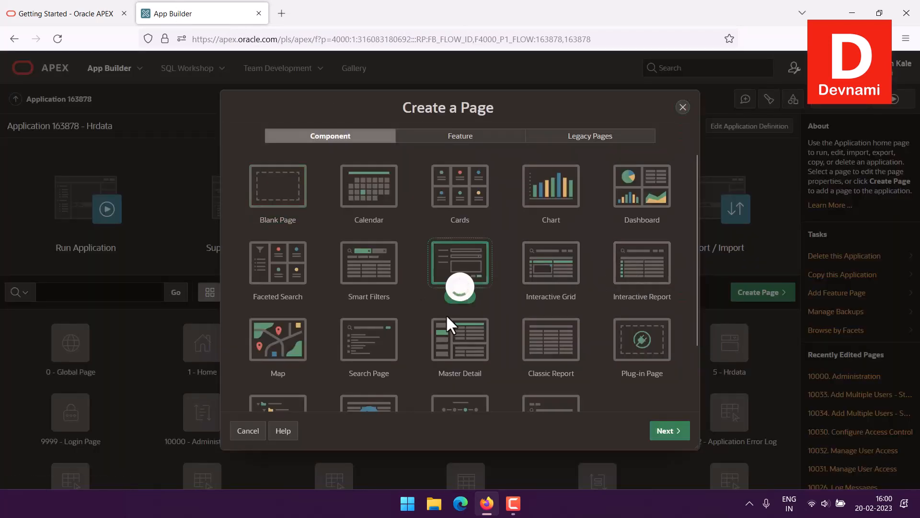
pyautogui.click(669, 431)
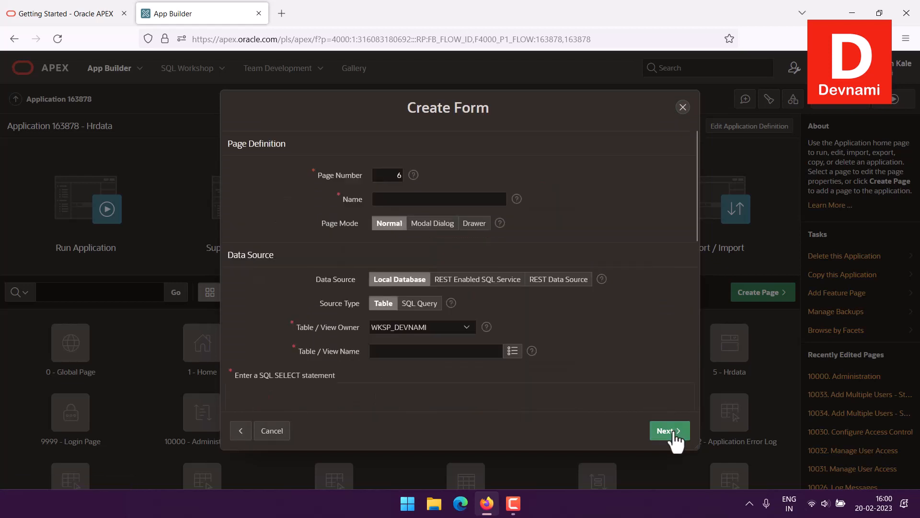
pyautogui.click(405, 200)
pyautogui.write('Add ')
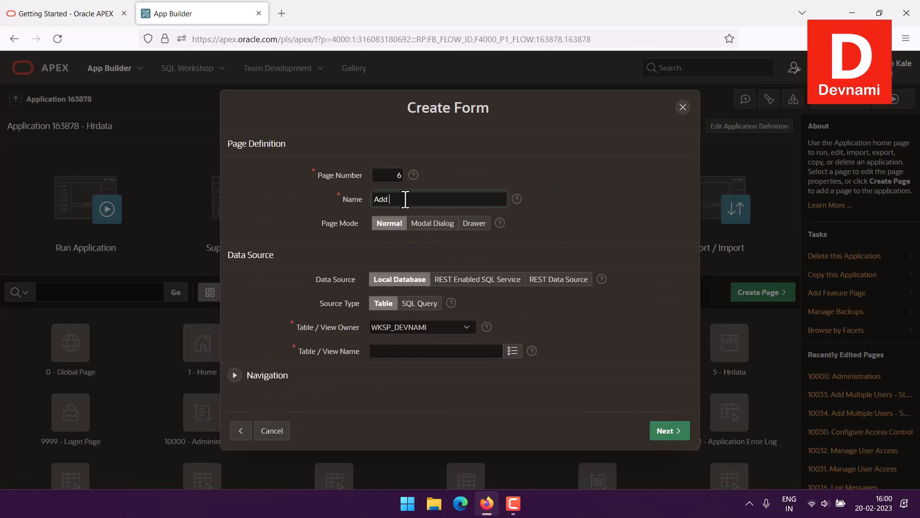
pyautogui.write('New Employee')
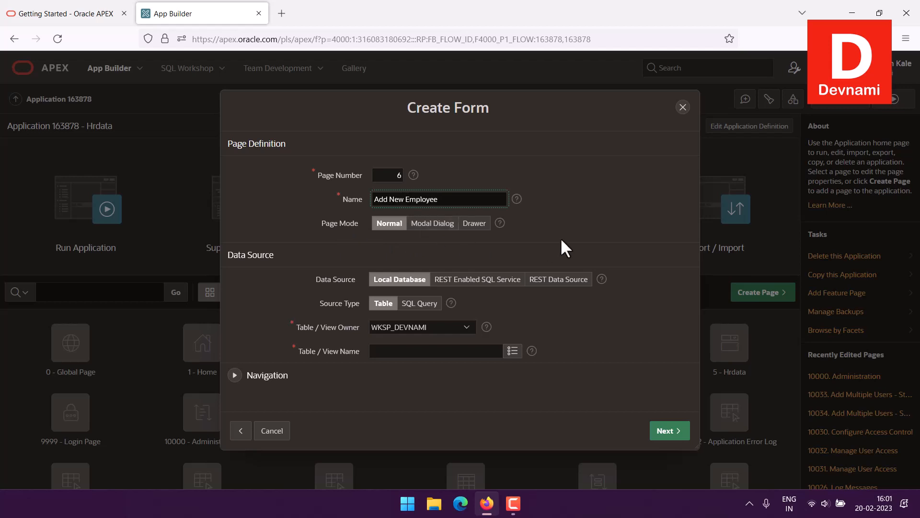
# Base the form on the HRDATA table and create the page with ID_1 (Number) as the primary key column
pyautogui.click(386, 352)
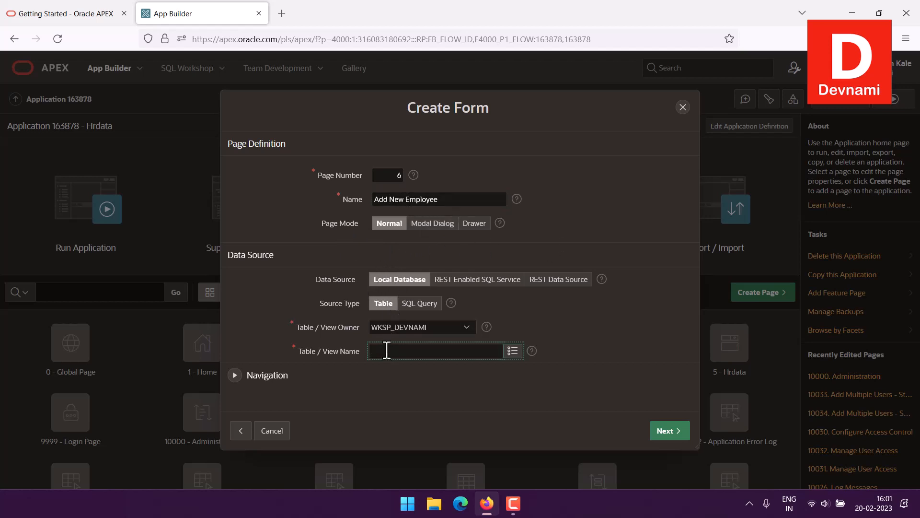
pyautogui.click(514, 354)
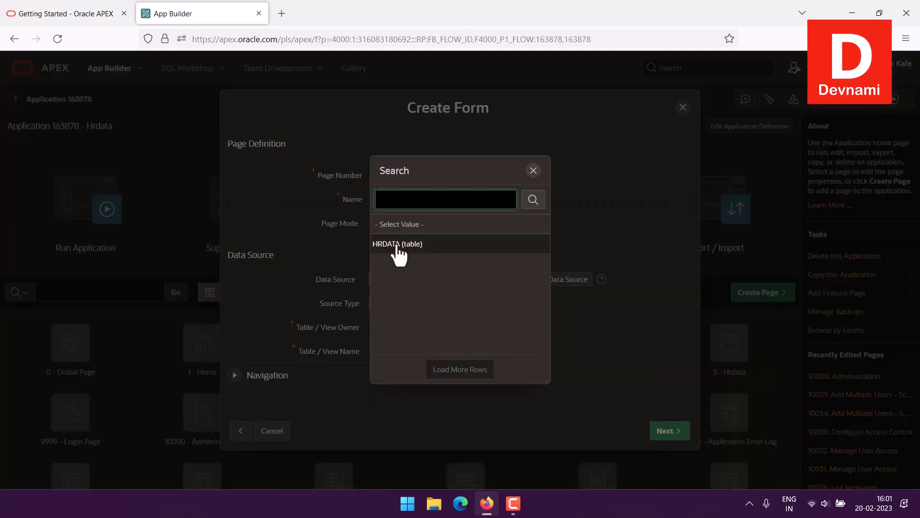
pyautogui.click(396, 245)
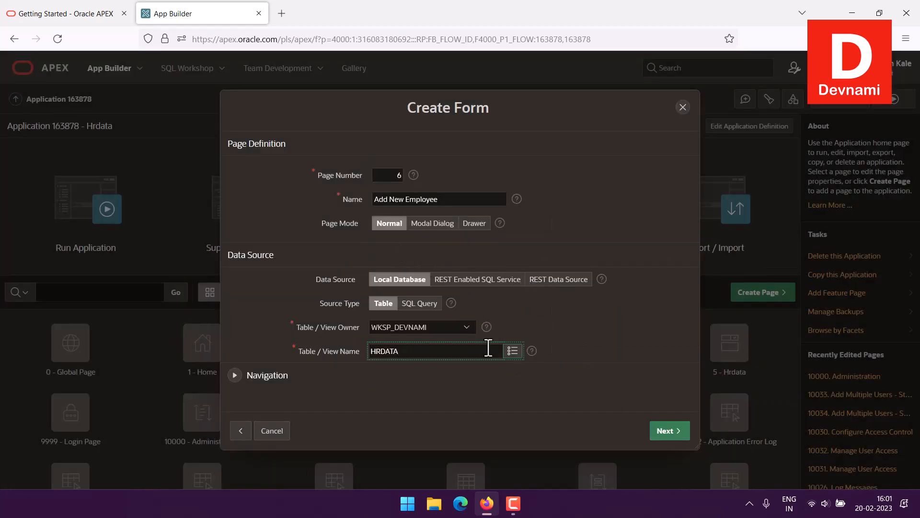
pyautogui.click(673, 431)
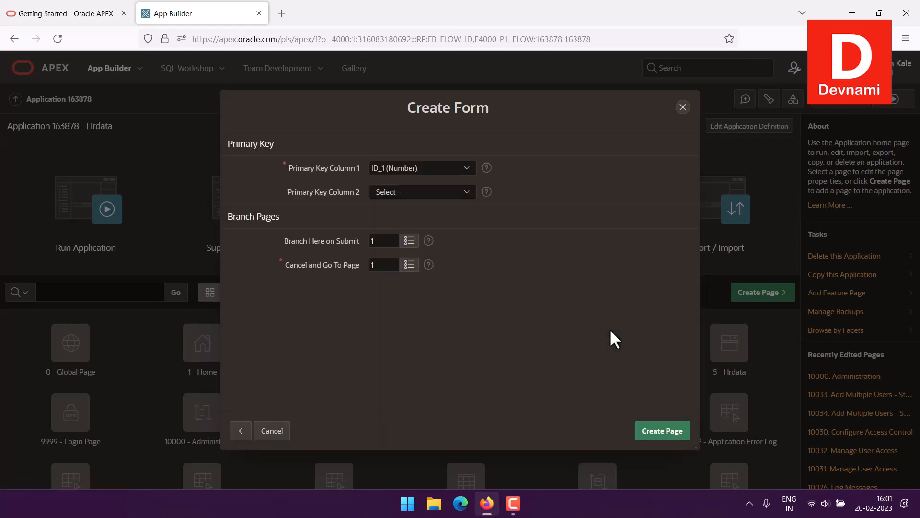
pyautogui.click(661, 431)
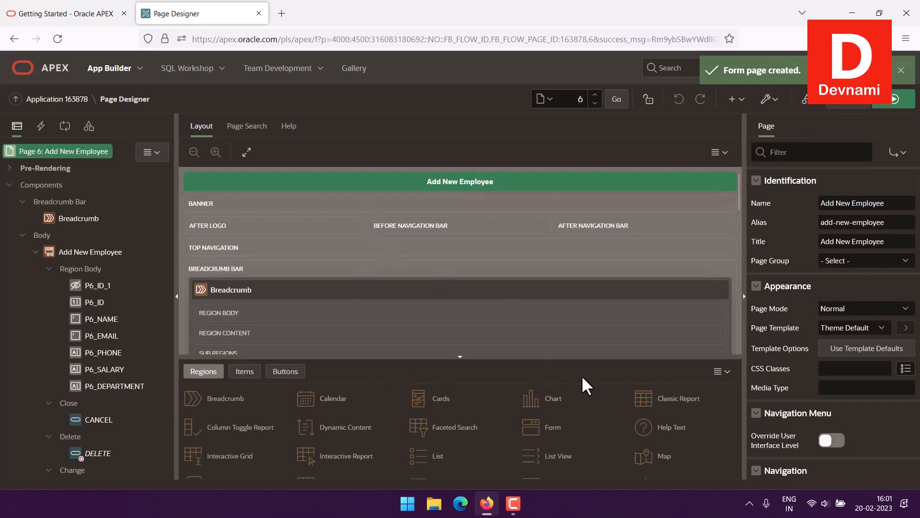
# Run the Add New Employee page and check its entry in the application's side navigation menu
pyautogui.scroll(-10, 520, 269)
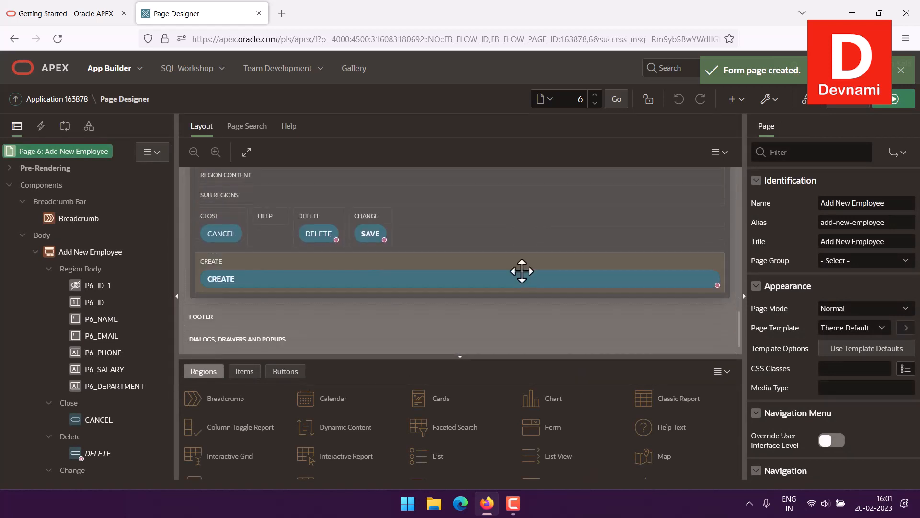
pyautogui.click(895, 98)
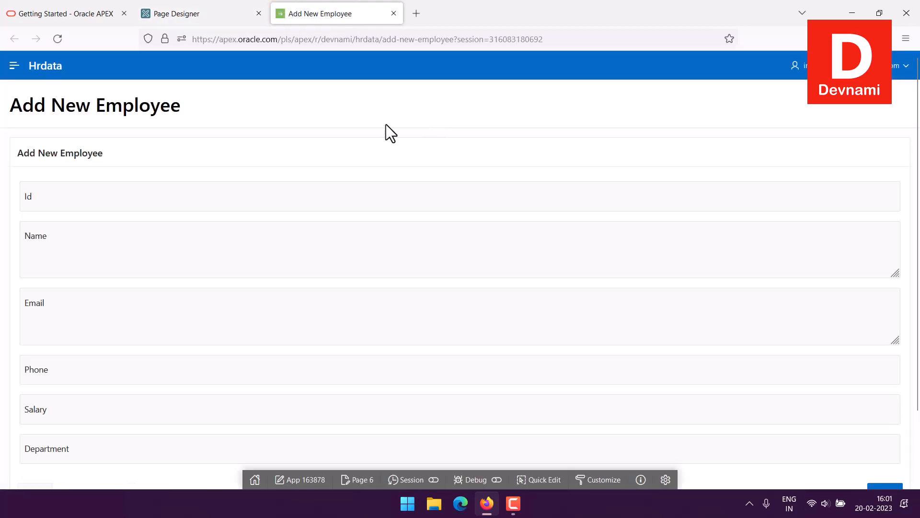
pyautogui.moveTo(18, 108); pyautogui.dragTo(167, 104)
pyautogui.click(171, 103)
pyautogui.click(14, 66)
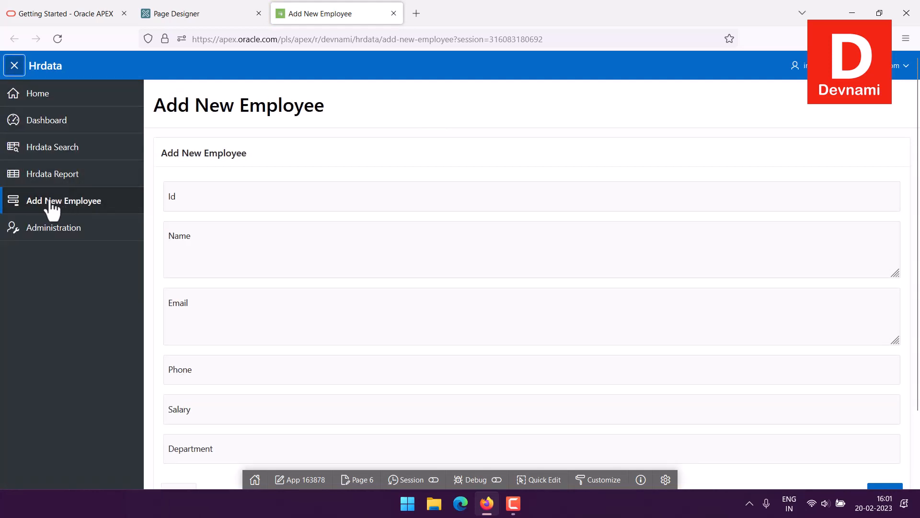
pyautogui.click(14, 66)
# Look over the Add New Employee form's fields, and cancel the form without creating a record
pyautogui.click(70, 191)
pyautogui.click(76, 246)
pyautogui.scroll(-3, 5, 248)
pyautogui.click(81, 252)
pyautogui.click(73, 293)
pyautogui.click(68, 341)
pyautogui.click(74, 371)
pyautogui.click(5, 362)
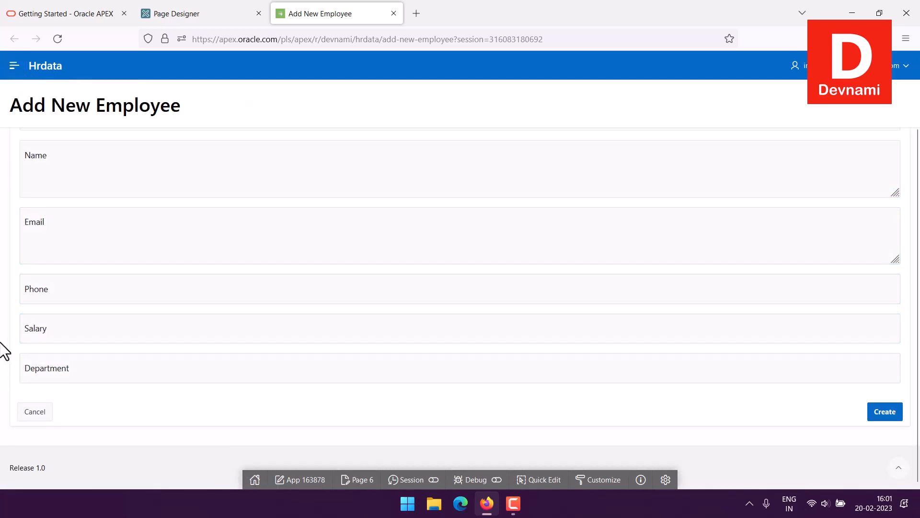
pyautogui.click(32, 413)
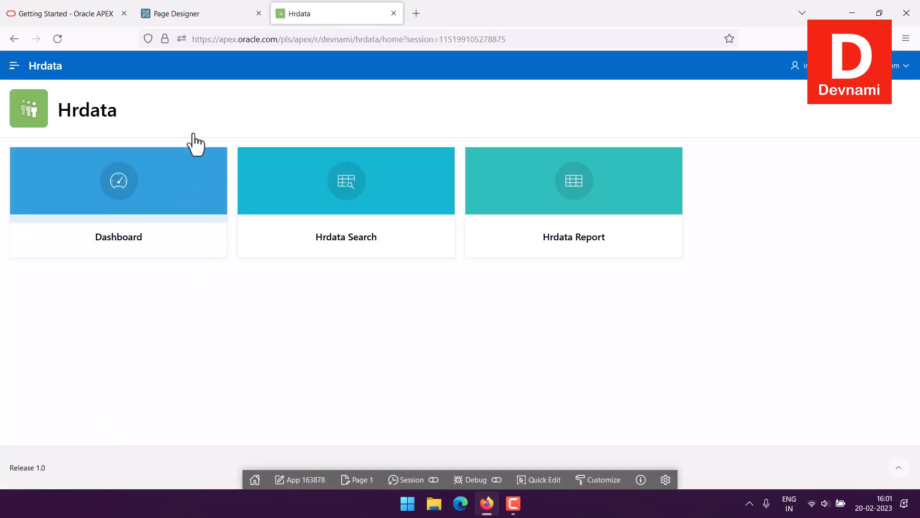
# Close the running application and return from Page Designer to the Hrdata application's home page in App Builder
pyautogui.click(206, 17)
pyautogui.click(393, 15)
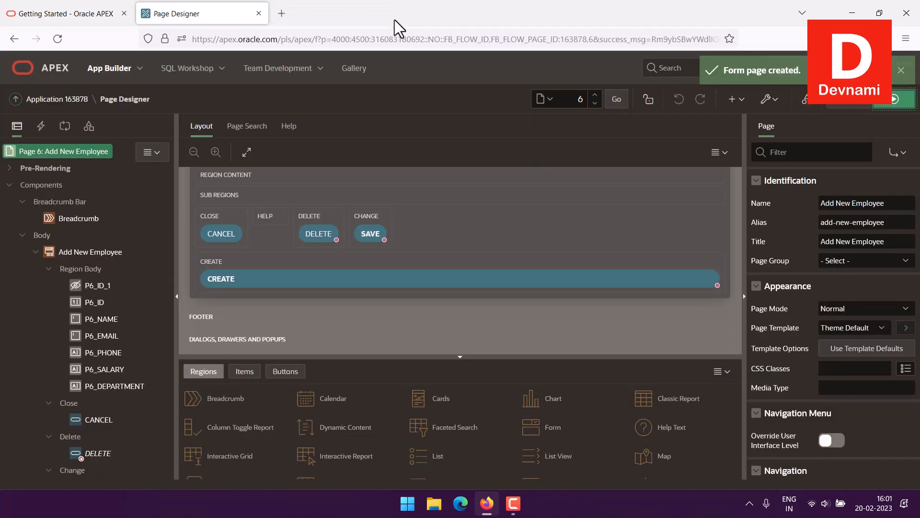
pyautogui.click(58, 99)
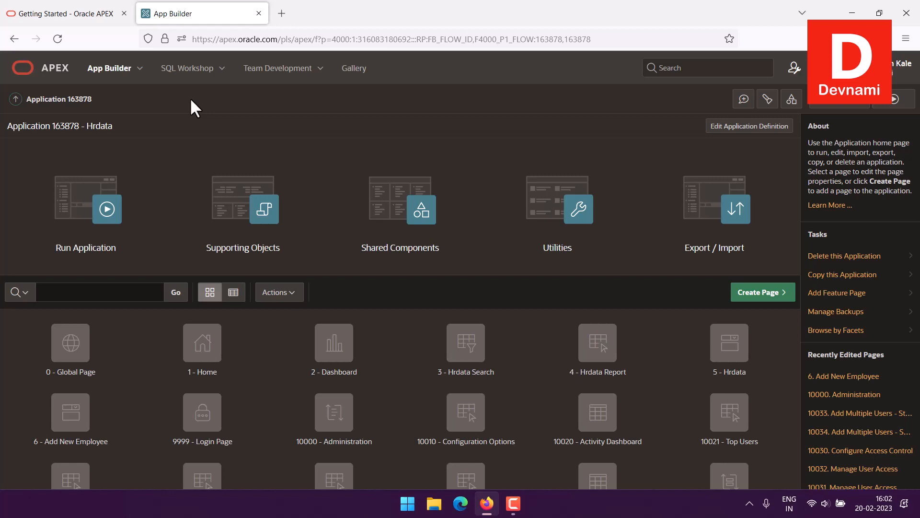
# Permanently delete the Hrdata application after reading the deletion request
pyautogui.click(823, 258)
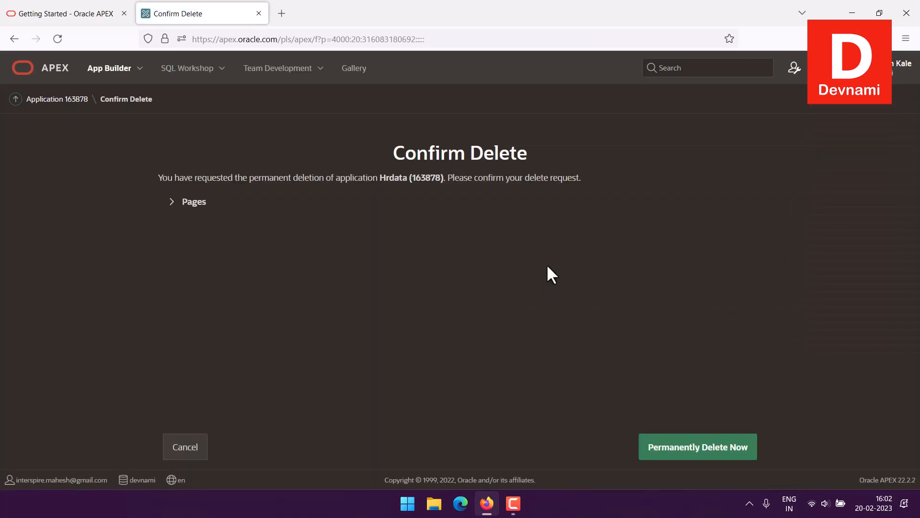
pyautogui.moveTo(194, 178); pyautogui.dragTo(568, 187)
pyautogui.click(597, 194)
pyautogui.click(656, 441)
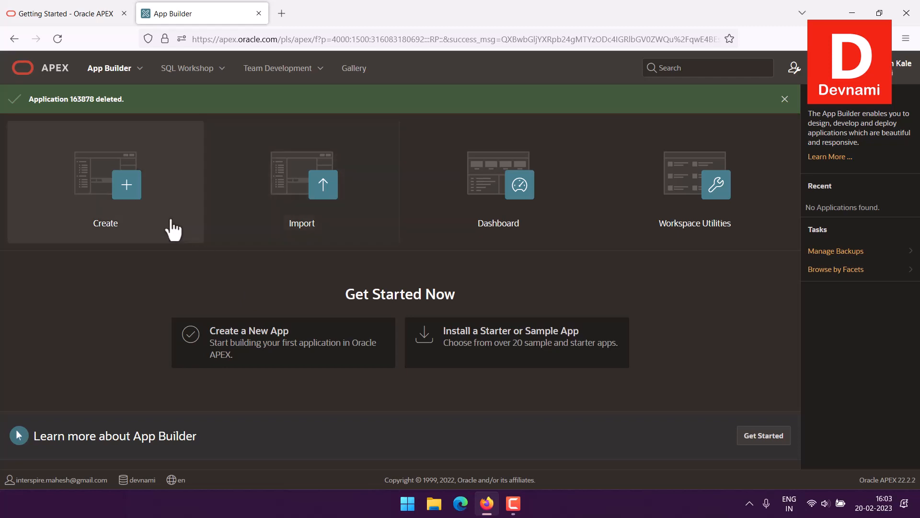
# Start creating a new application in App Builder
pyautogui.click(126, 231)
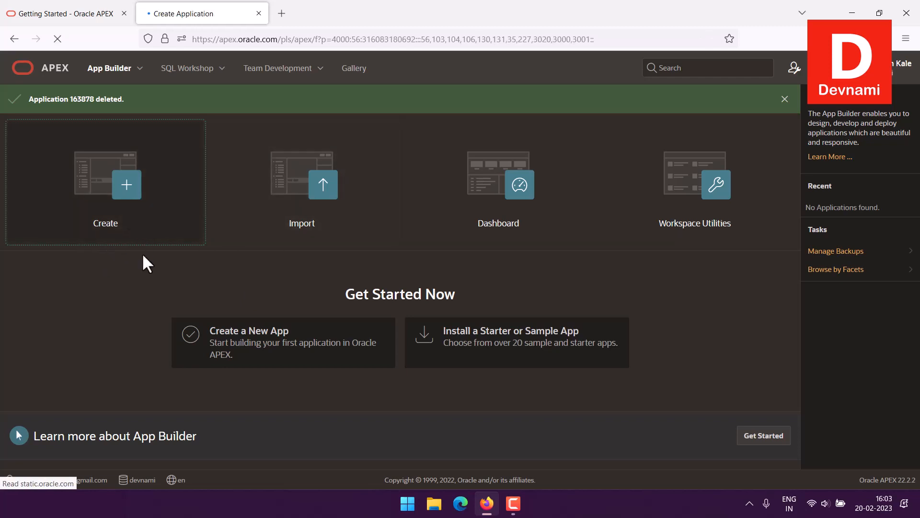